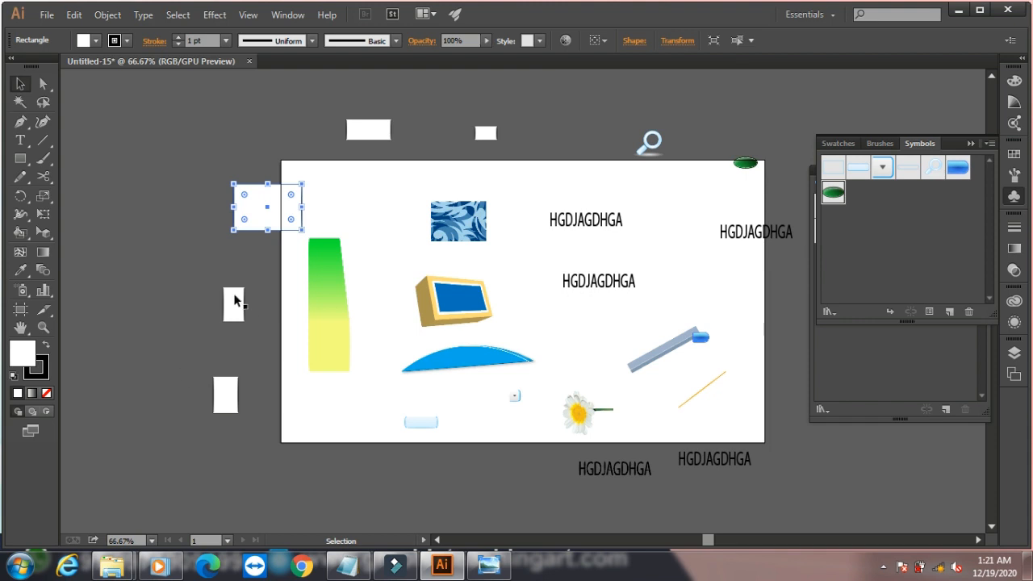
- Draw a small rectangle in the artboard's lower-left area, below the green-to-yellow blend, and set its fill and stroke to none
{"action": "left_click", "coordinate": [21, 158]}
{"action": "left_click_drag", "start_coordinate": [289, 394], "coordinate": [341, 425]}
{"action": "left_click", "coordinate": [46, 394]}
{"action": "left_click", "coordinate": [36, 368]}
{"action": "left_click", "coordinate": [46, 393]}
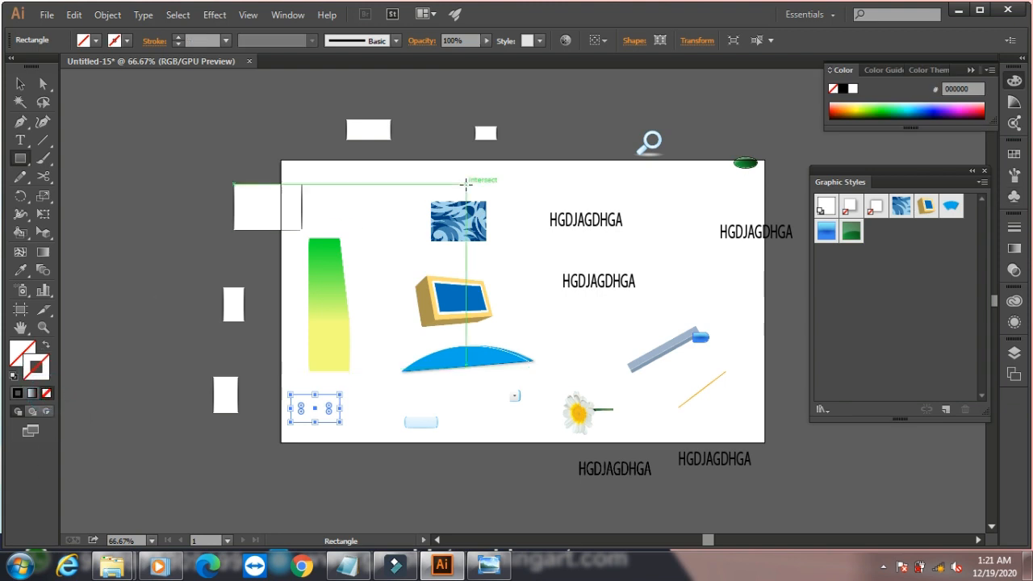
- Draw a nearly square rectangle beside the blue patterned rectangle and give it a solid black stroke with no fill
{"action": "left_click_drag", "start_coordinate": [352, 179], "coordinate": [407, 227]}
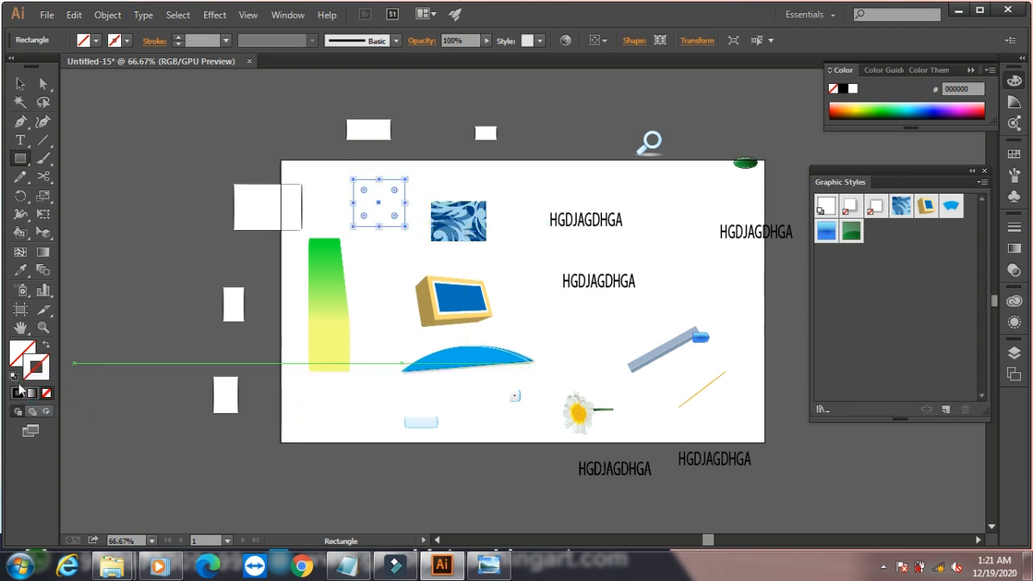
{"action": "left_click", "coordinate": [16, 393]}
{"action": "left_click", "coordinate": [20, 99]}
{"action": "left_click", "coordinate": [21, 84]}
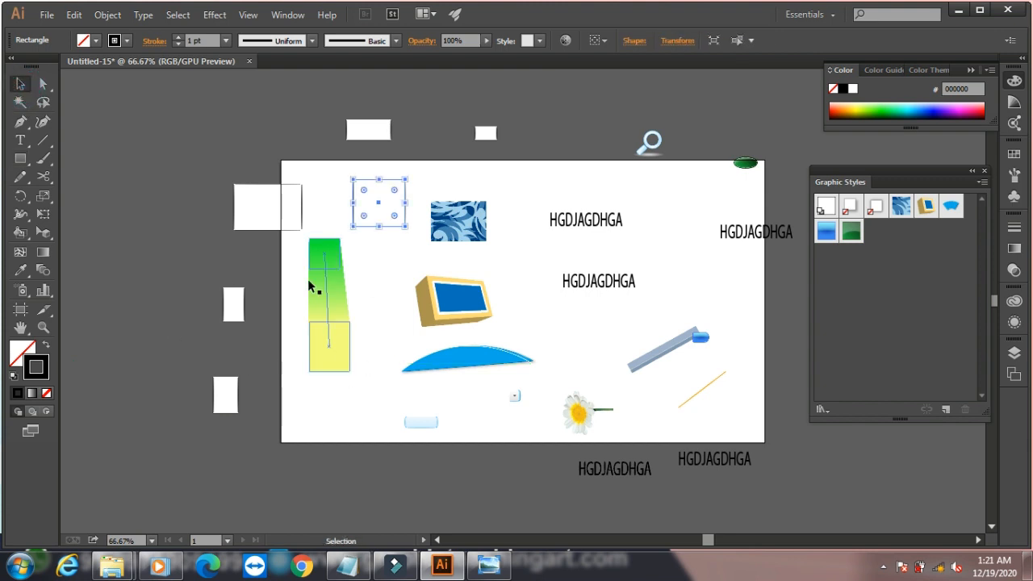
- Color the larger white rectangle above the artboard with a bright green stroke and a dark green 007F20 fill
{"action": "left_click", "coordinate": [375, 128]}
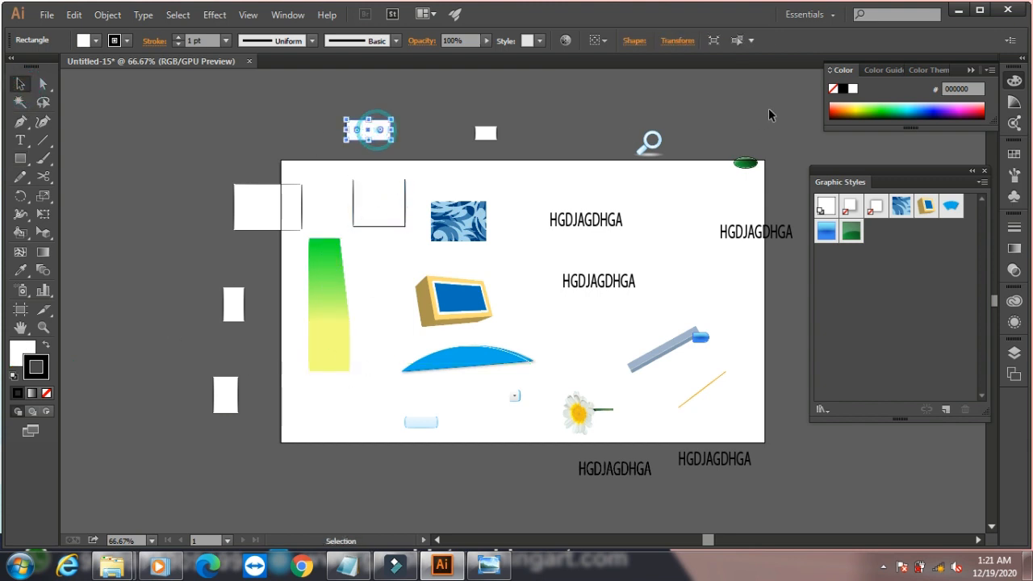
{"action": "left_click", "coordinate": [886, 108]}
{"action": "left_click", "coordinate": [17, 355]}
{"action": "left_click", "coordinate": [892, 108]}
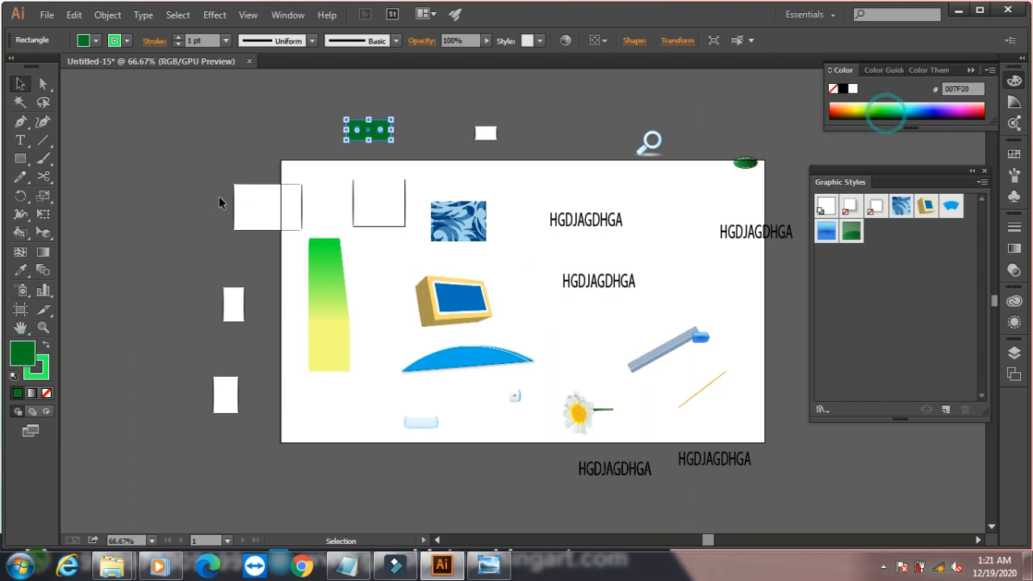
{"action": "left_click", "coordinate": [184, 136]}
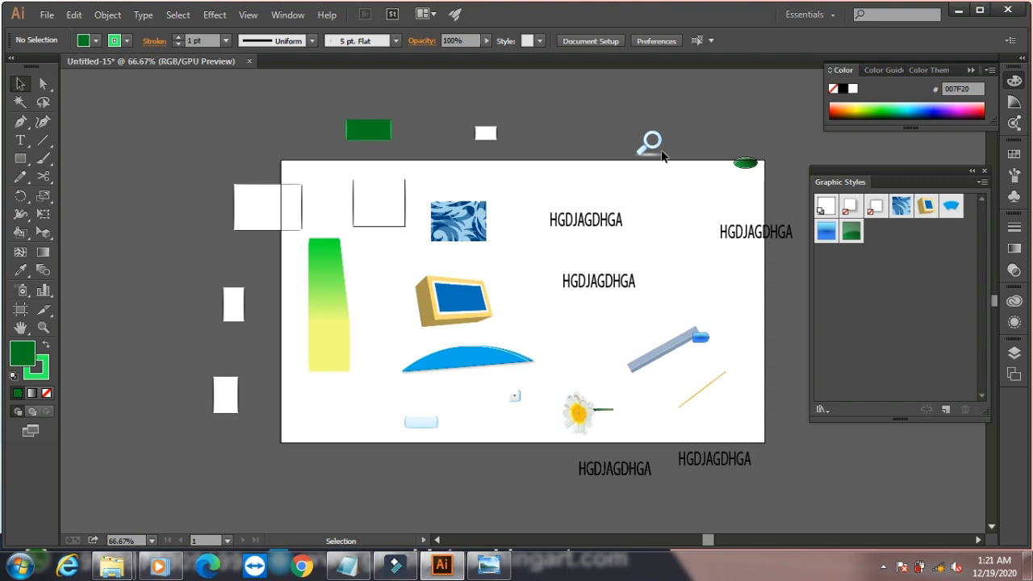
- Select one after another the two texts below the artboard, the thick blue-grey line and the daisy
{"action": "left_click", "coordinate": [616, 474]}
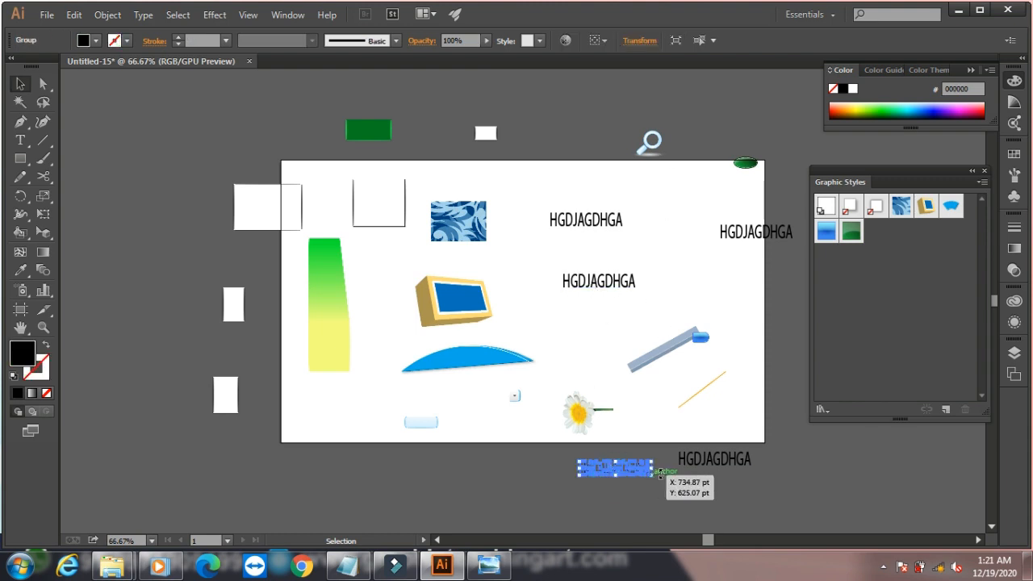
{"action": "left_click", "coordinate": [717, 462]}
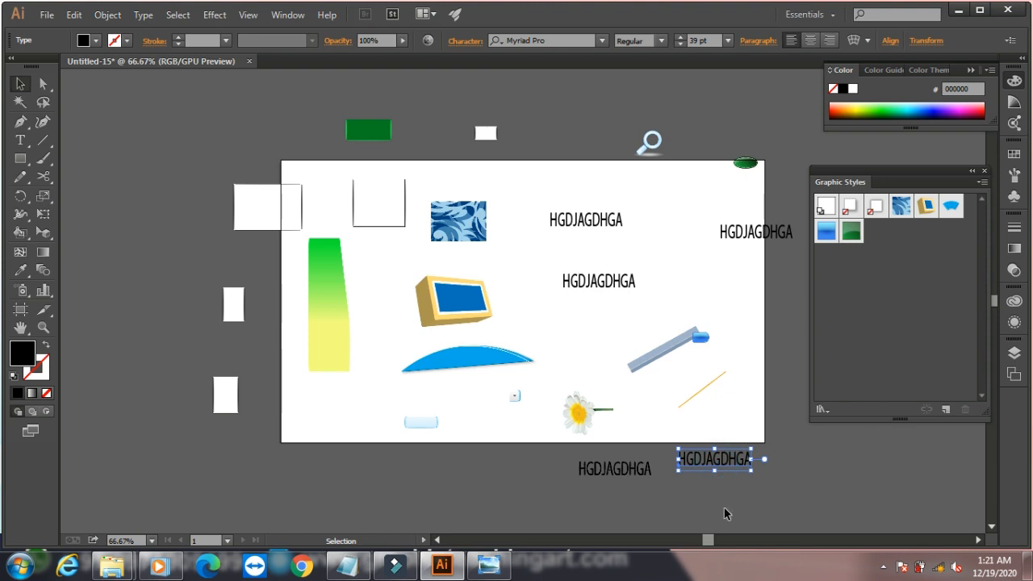
{"action": "left_click", "coordinate": [650, 357]}
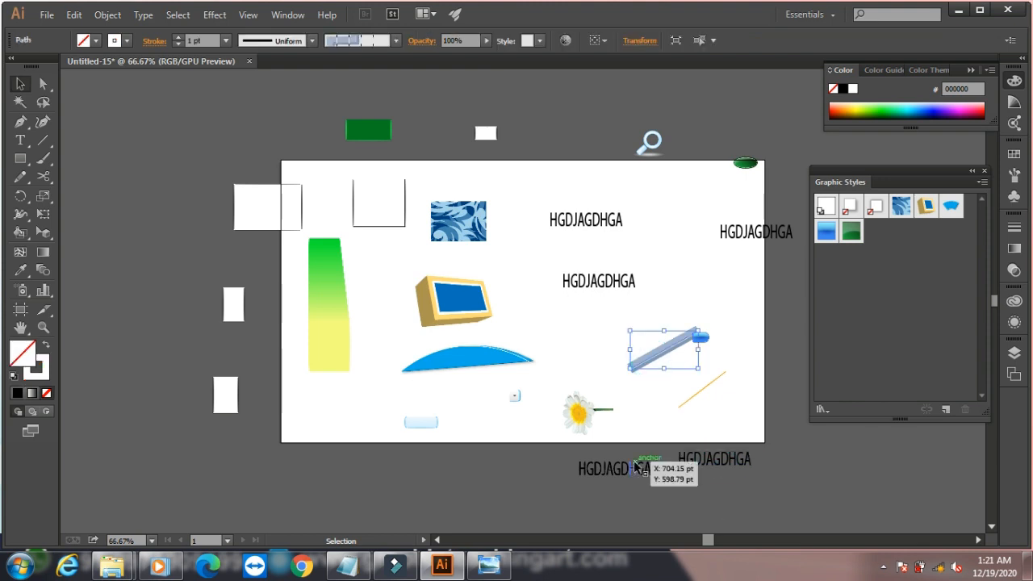
{"action": "left_click", "coordinate": [594, 415]}
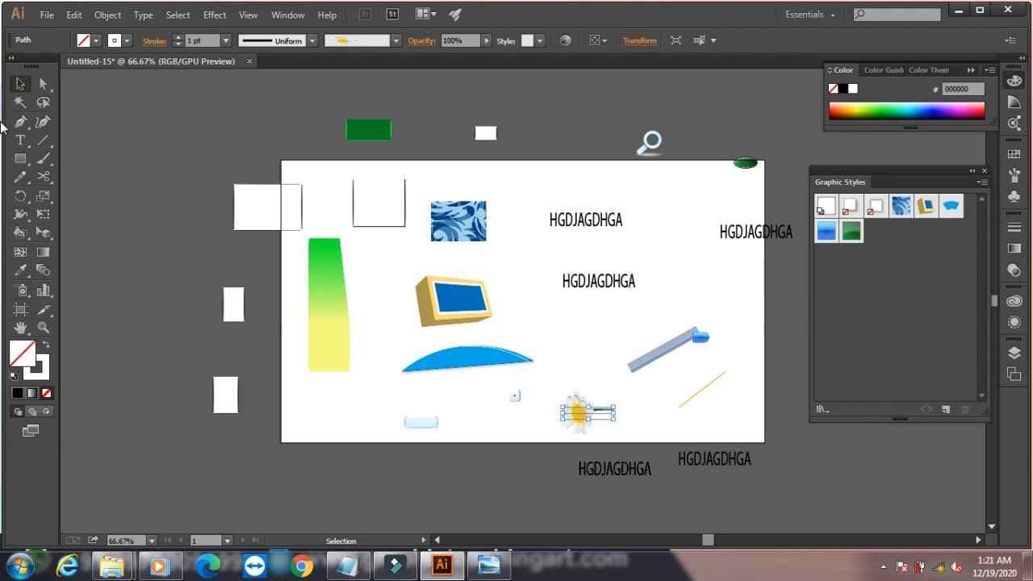
- Select every object in the document, including those outside the artboard, and clear the selection
{"action": "left_click", "coordinate": [176, 16]}
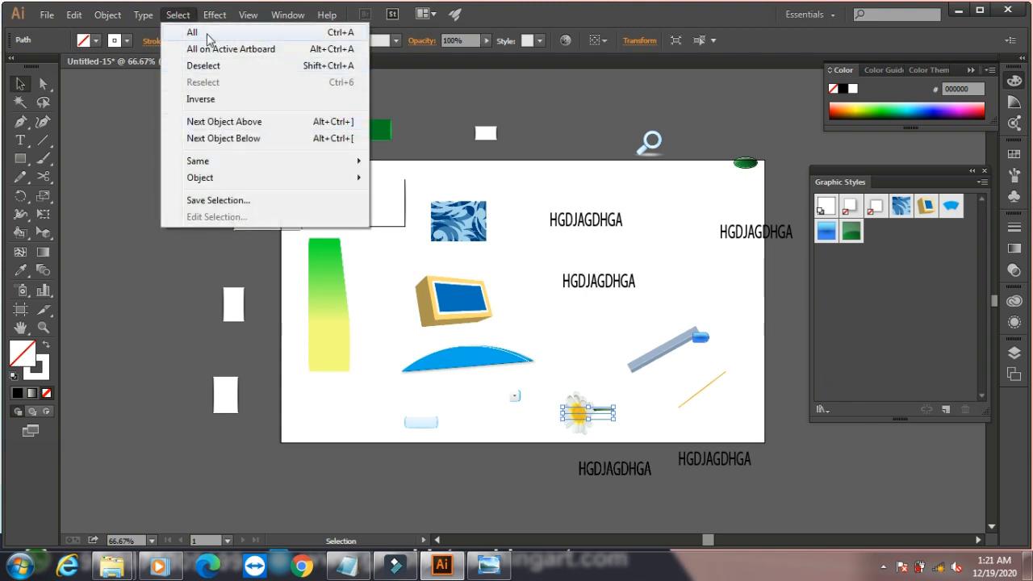
{"action": "left_click", "coordinate": [192, 32]}
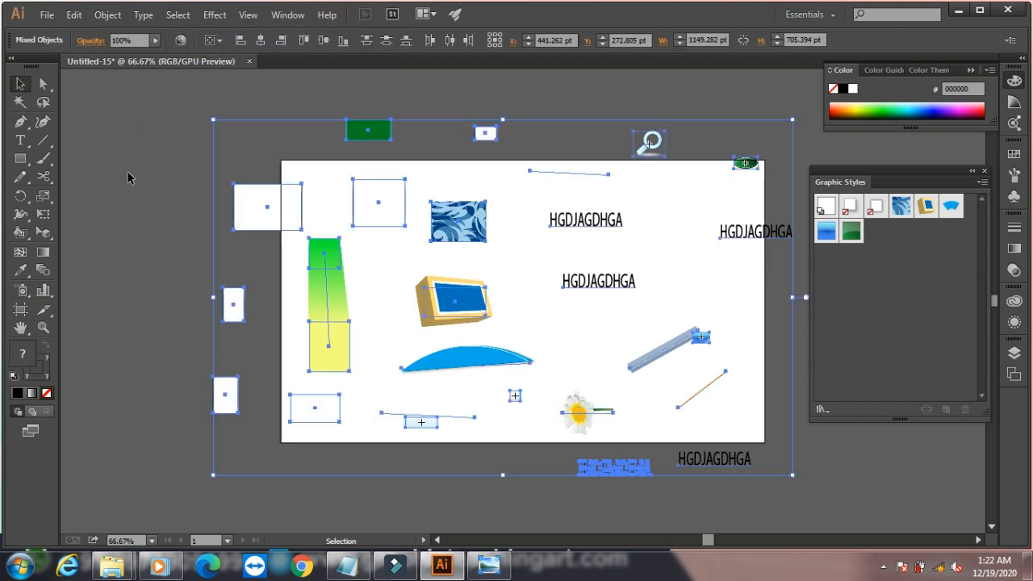
{"action": "left_click", "coordinate": [132, 221]}
- Starting from the blue patterned rectangle, select all objects on the active artboard and clear the selection, doing this twice
{"action": "left_click", "coordinate": [466, 212]}
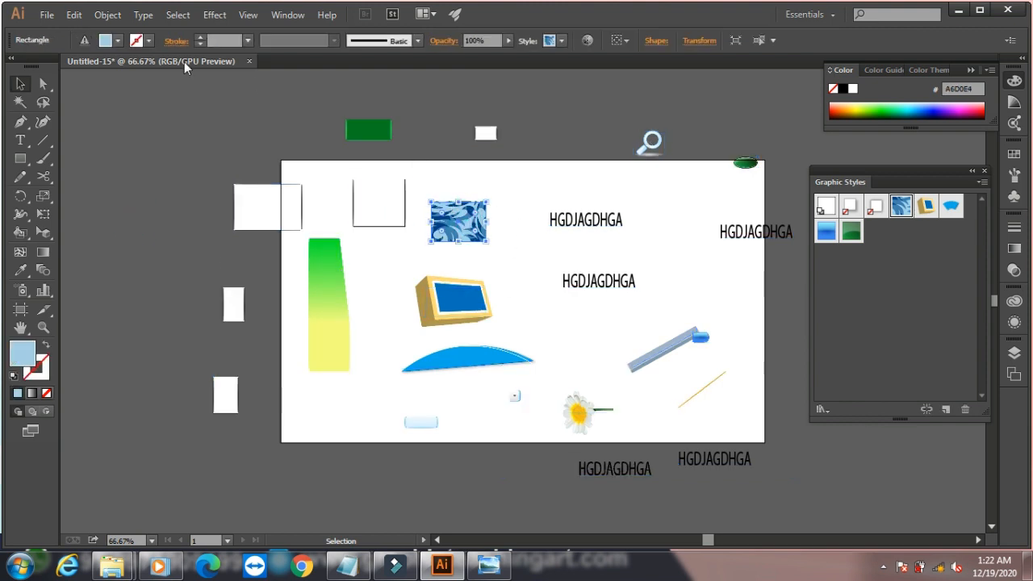
{"action": "left_click", "coordinate": [177, 14]}
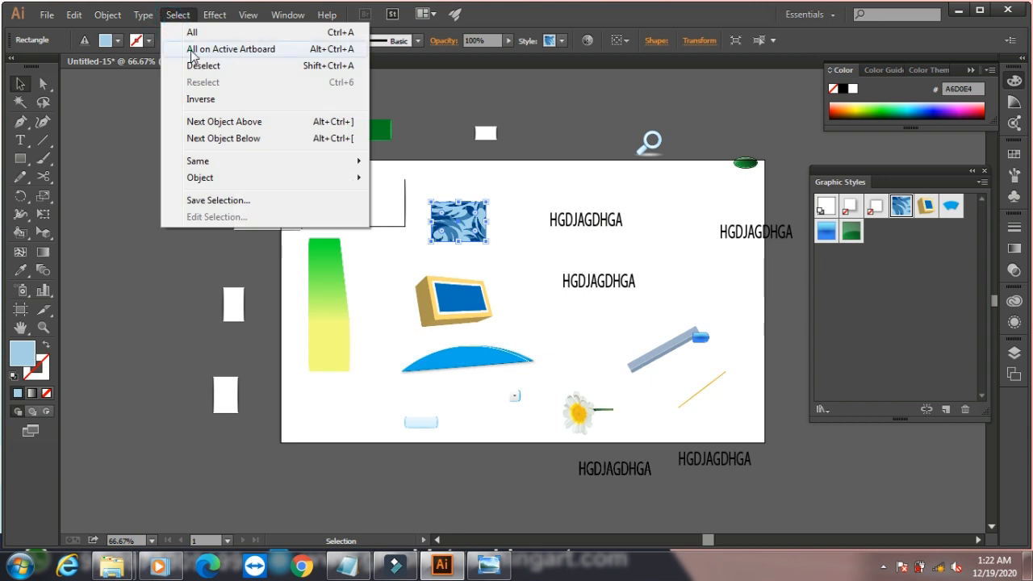
{"action": "left_click", "coordinate": [191, 51]}
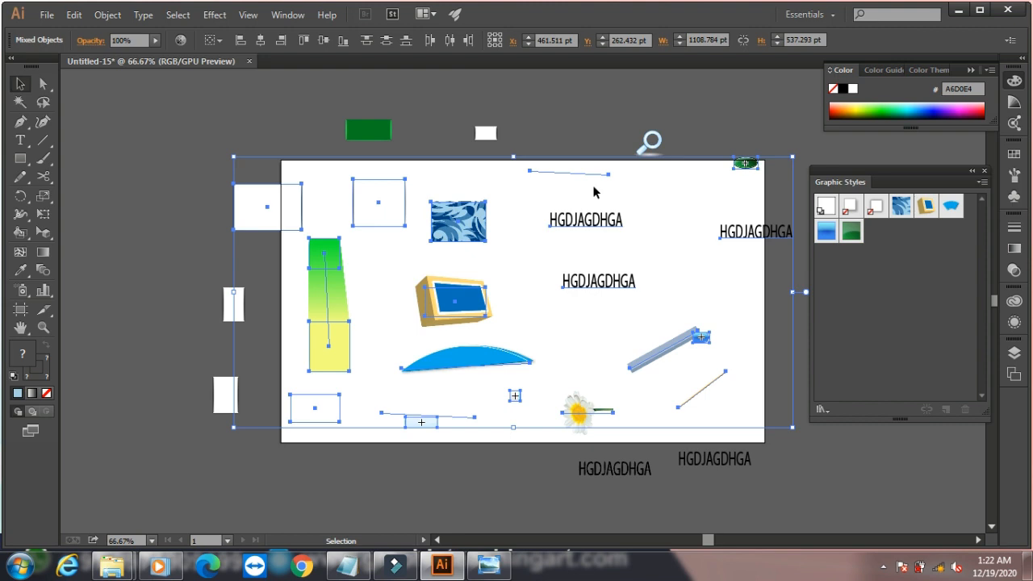
{"action": "left_click", "coordinate": [91, 211]}
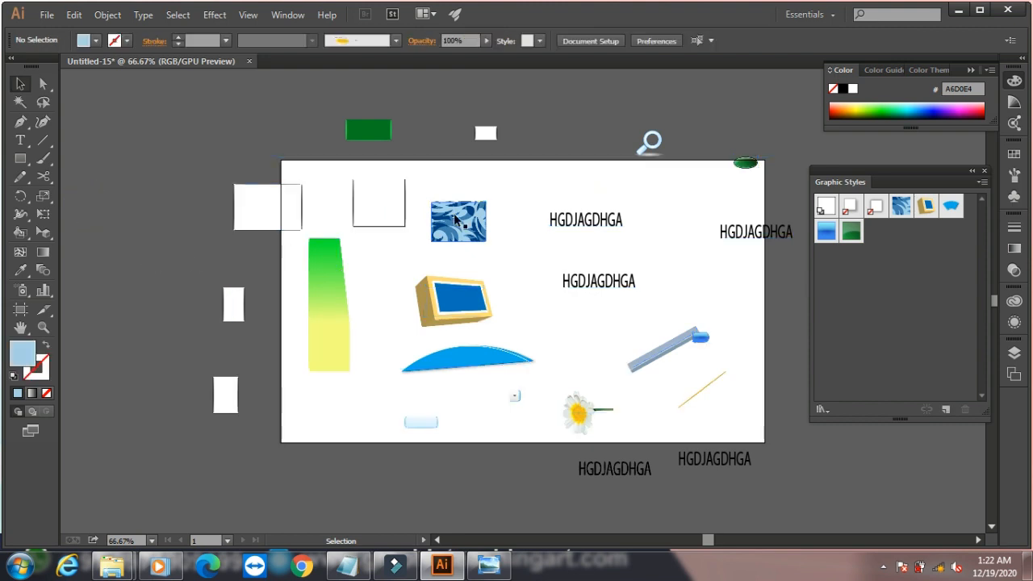
{"action": "left_click", "coordinate": [457, 223]}
{"action": "left_click", "coordinate": [178, 15]}
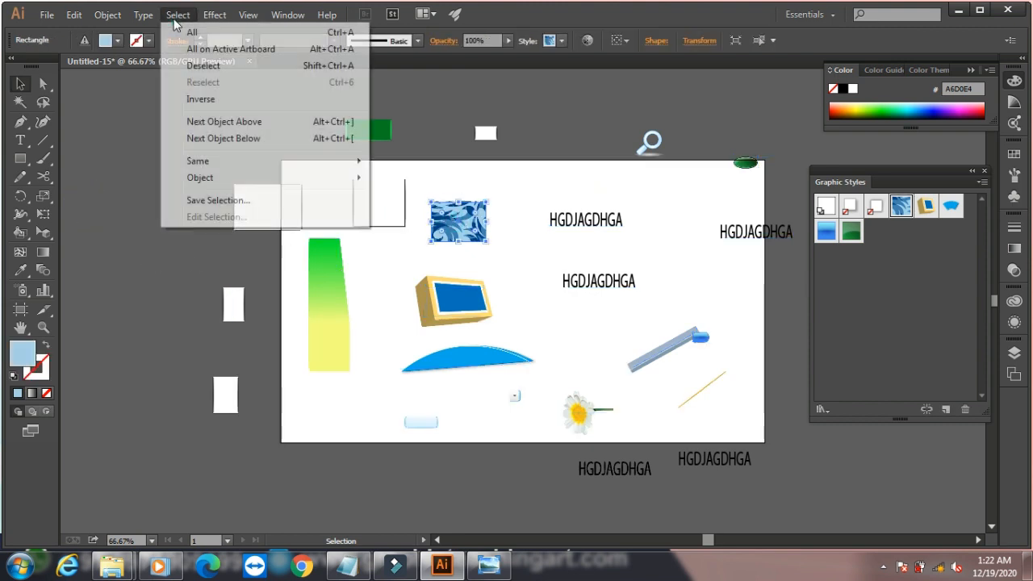
{"action": "left_click", "coordinate": [208, 47]}
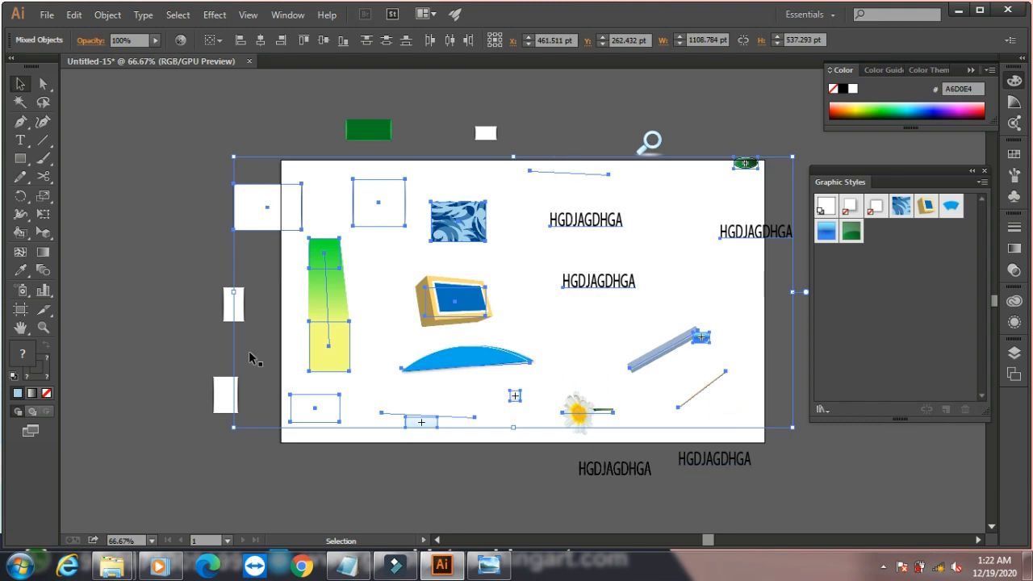
{"action": "left_click", "coordinate": [195, 123]}
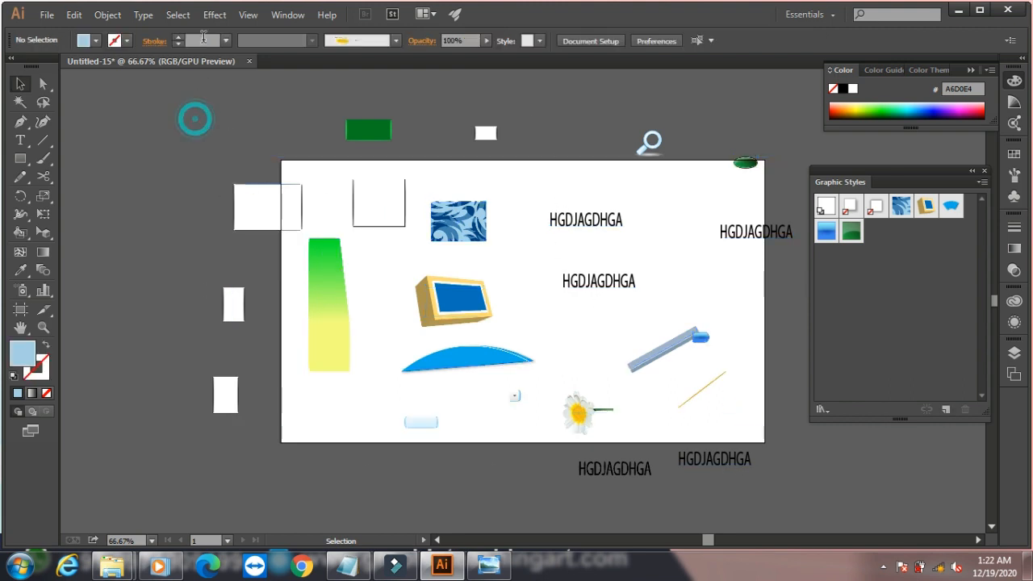
{"action": "left_click", "coordinate": [178, 14]}
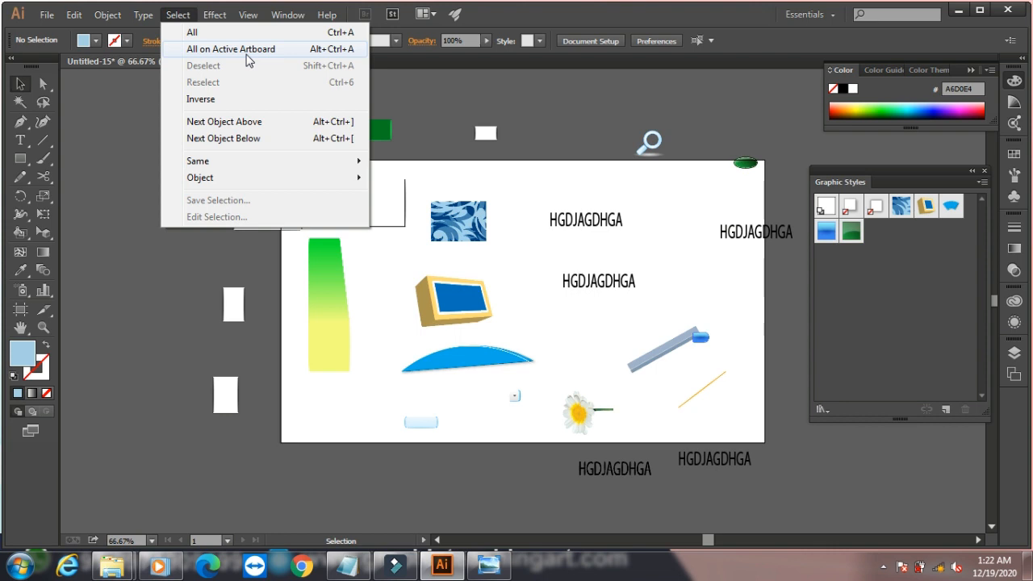
{"action": "left_click", "coordinate": [545, 105]}
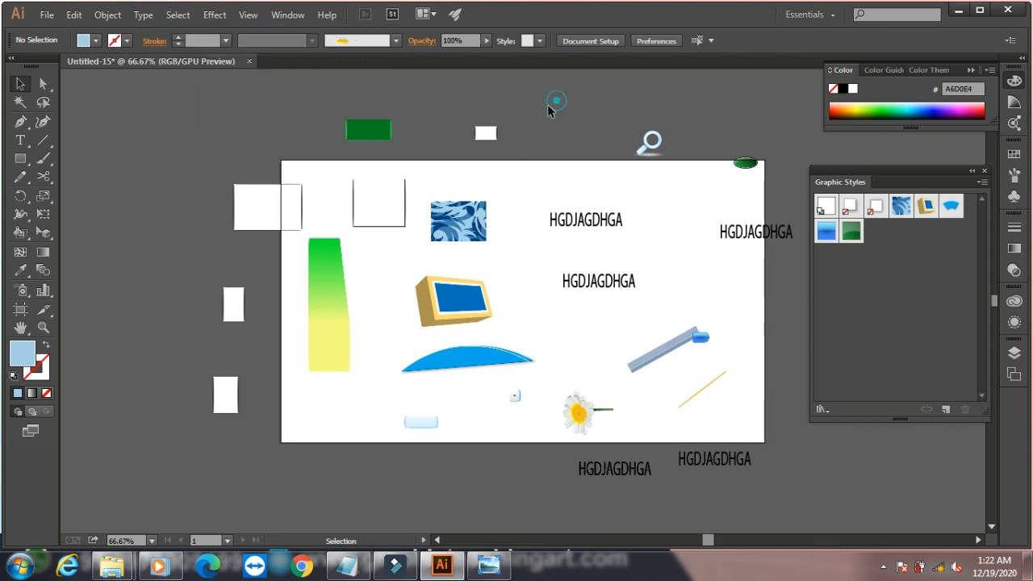
- Select the blue patterned rectangle and remove the selection with the Deselect command, doing this twice
{"action": "left_click", "coordinate": [473, 229]}
{"action": "left_click", "coordinate": [178, 15]}
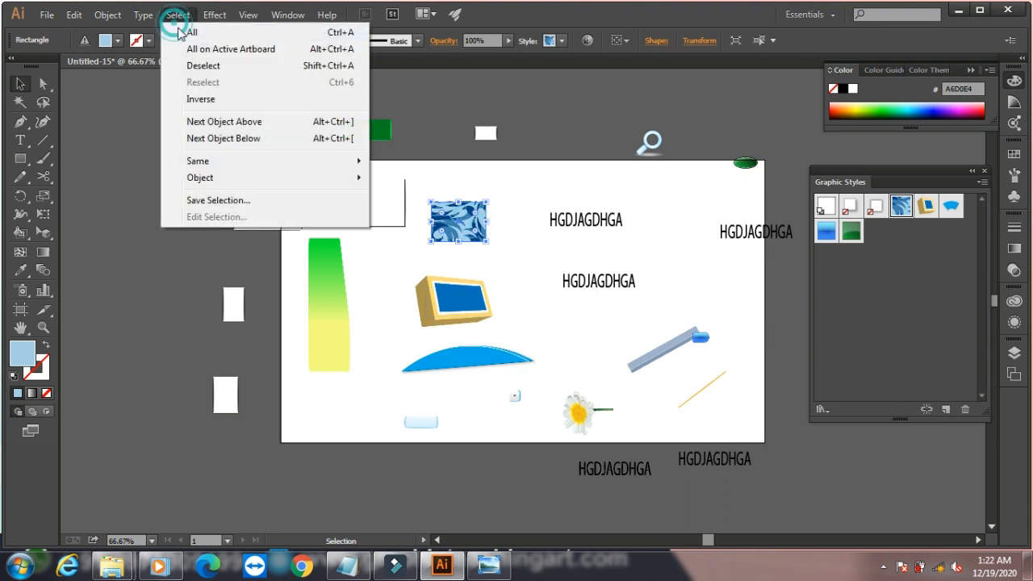
{"action": "left_click", "coordinate": [209, 67]}
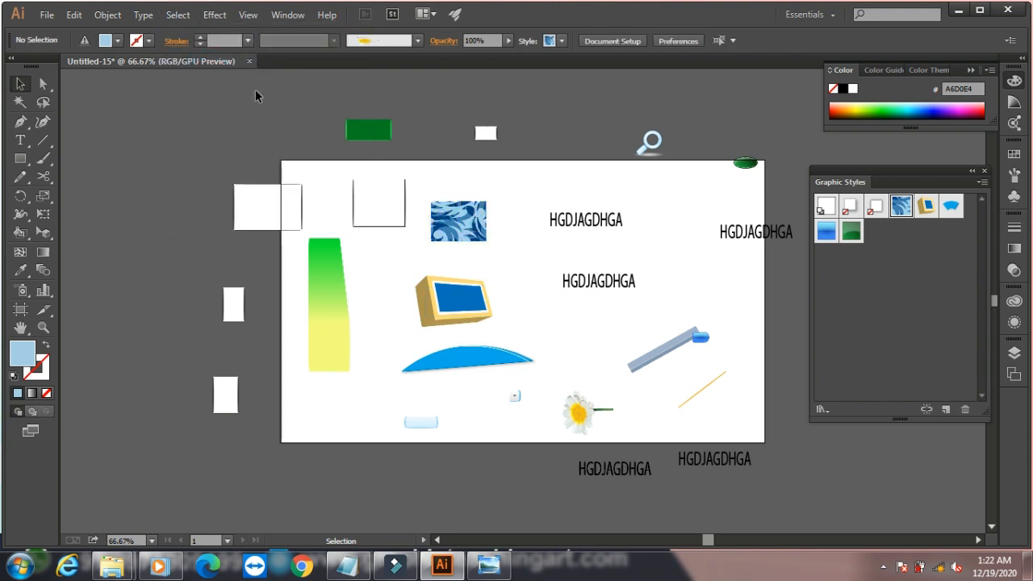
{"action": "left_click", "coordinate": [452, 229]}
{"action": "left_click", "coordinate": [178, 14]}
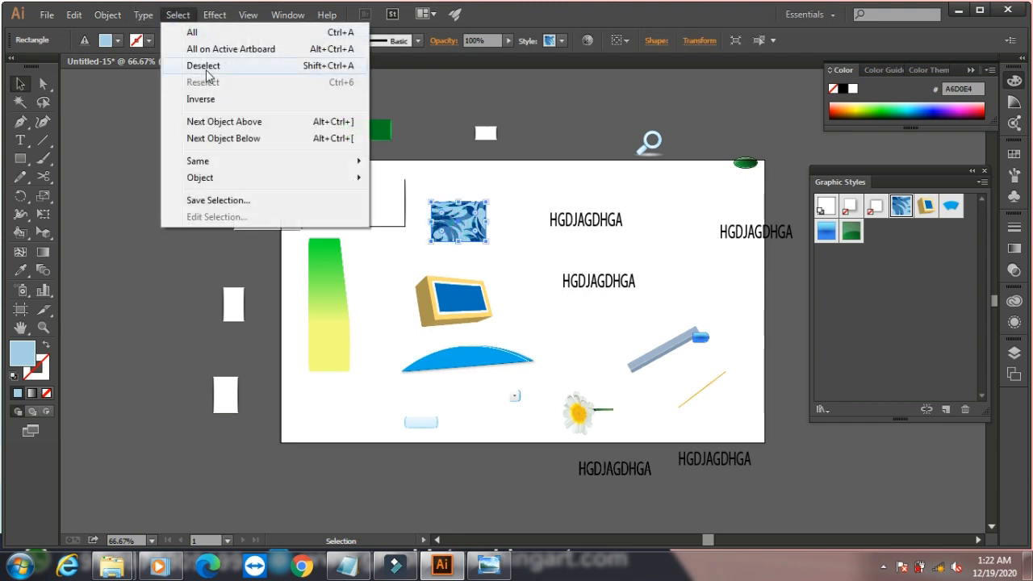
{"action": "left_click", "coordinate": [207, 68]}
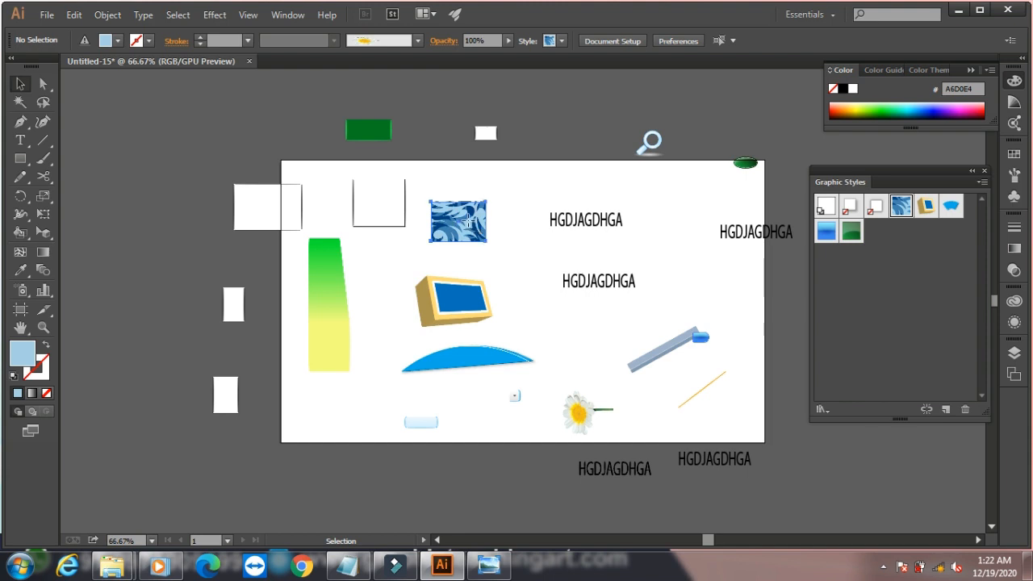
- Invert the selection of the blue patterned rectangle so all other objects are selected, and clear the selection
{"action": "left_click", "coordinate": [469, 220]}
{"action": "left_click", "coordinate": [153, 17]}
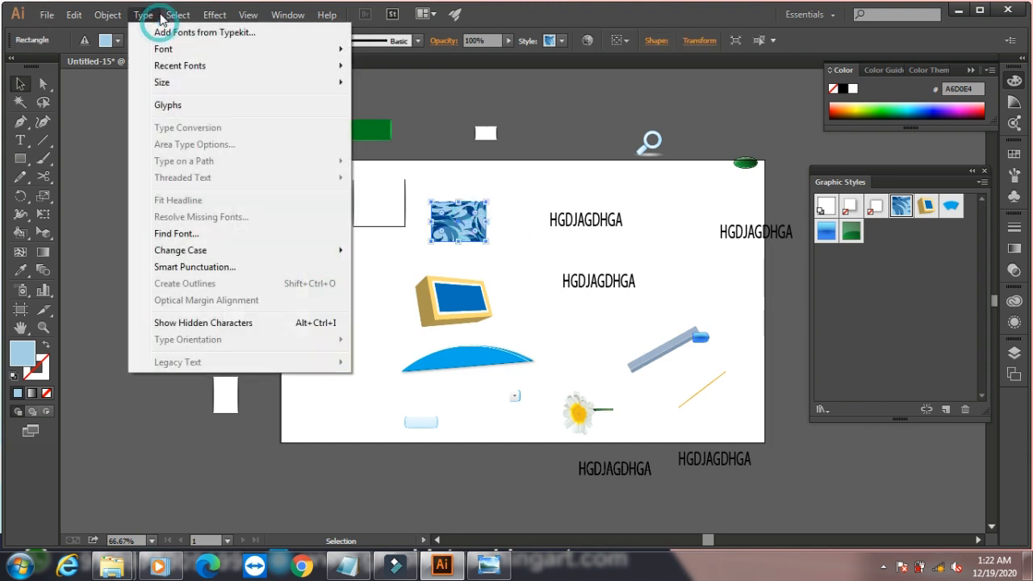
{"action": "left_click", "coordinate": [200, 99]}
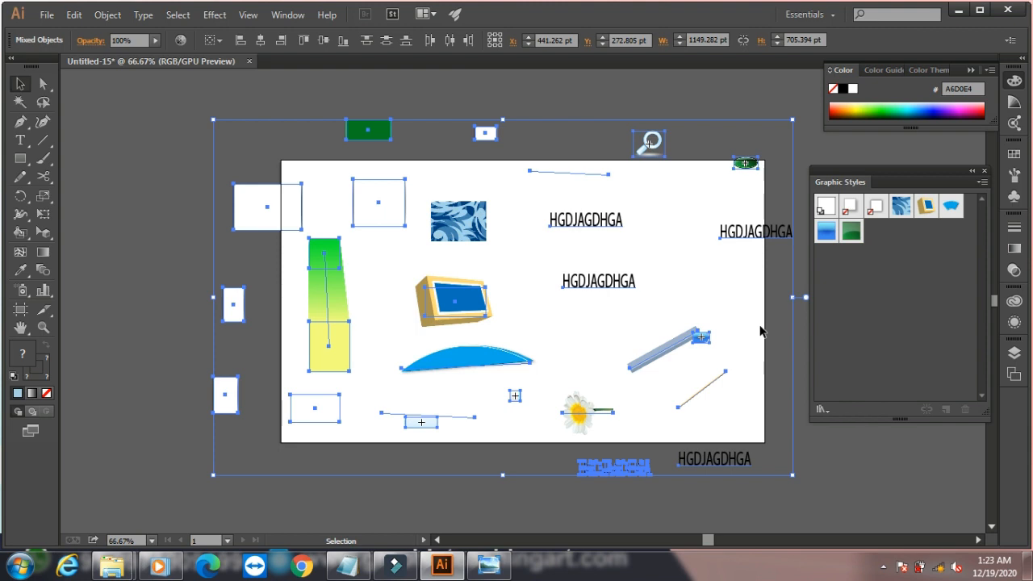
{"action": "left_click", "coordinate": [134, 193]}
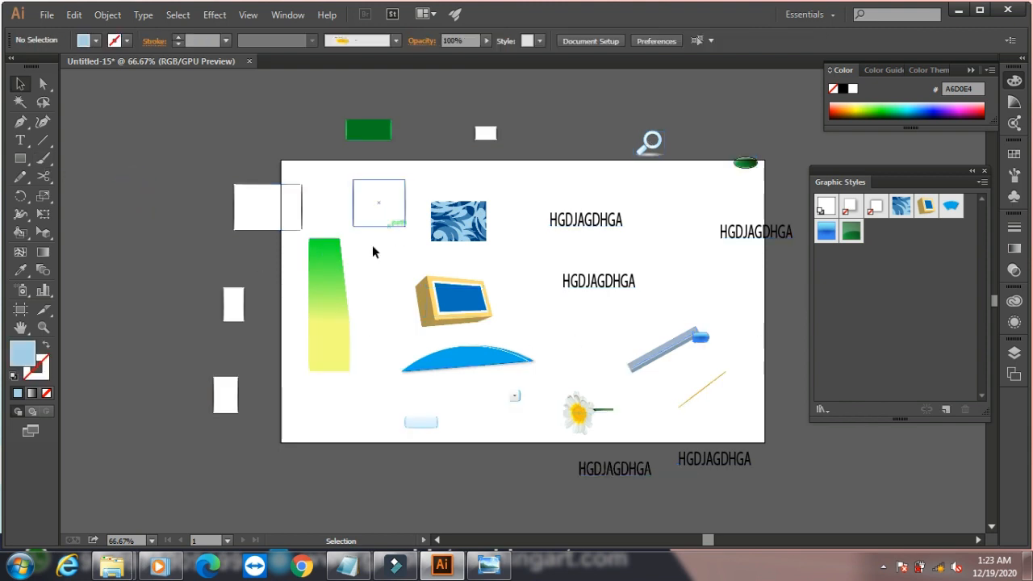
- Select the green-to-yellow blend, invert the selection to all other objects, and apply the Reselect command
{"action": "left_click", "coordinate": [323, 310]}
{"action": "left_click", "coordinate": [178, 15]}
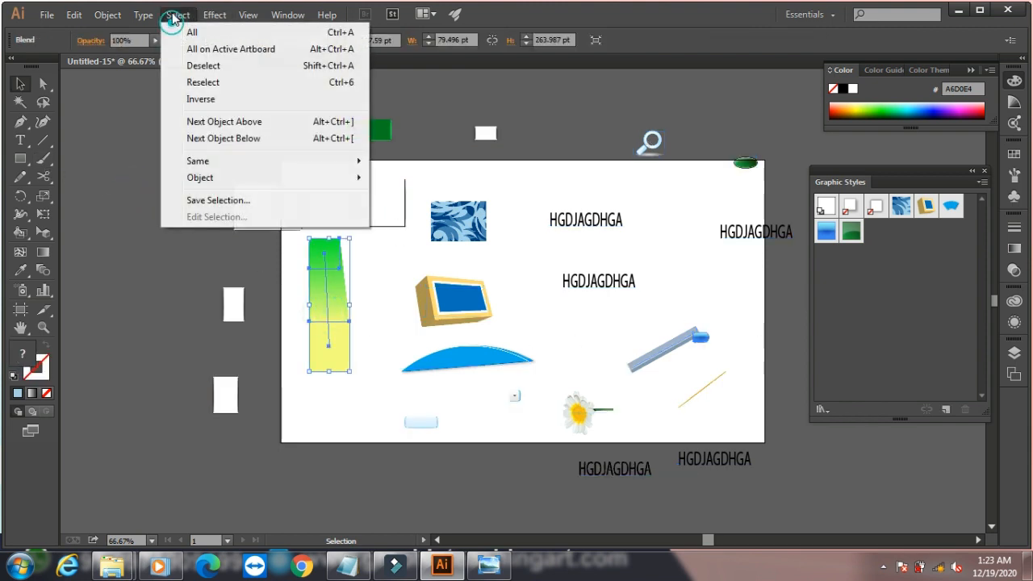
{"action": "left_click", "coordinate": [202, 99]}
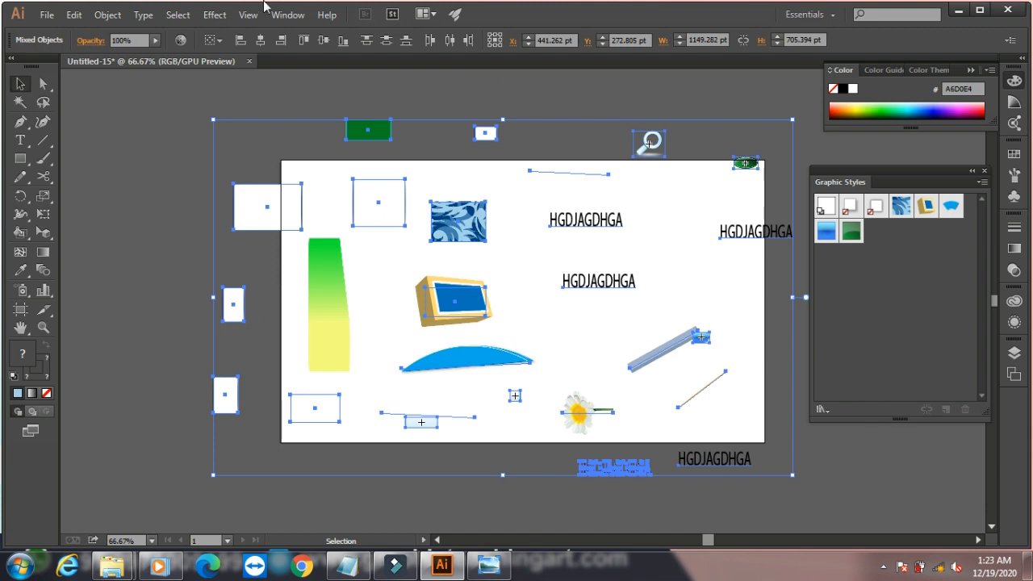
{"action": "left_click", "coordinate": [177, 15]}
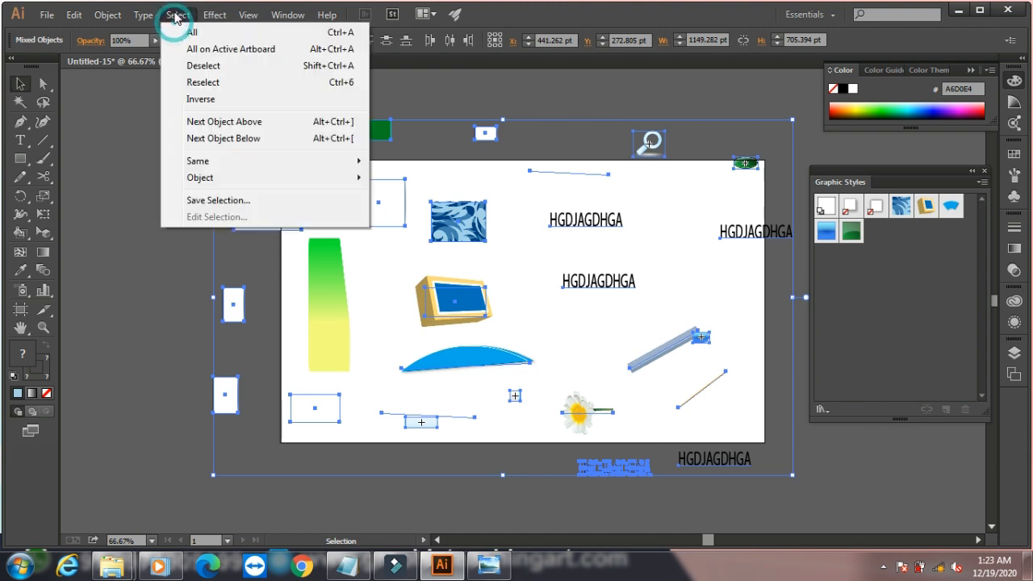
{"action": "left_click", "coordinate": [203, 82]}
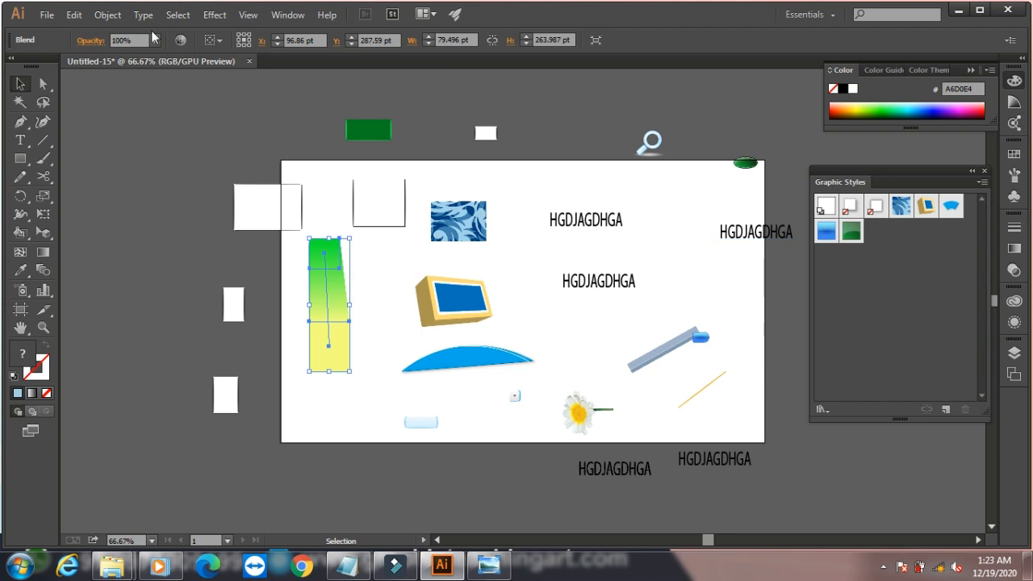
- Select the blue curved shape beneath the 3D box, and use Next Object Above to shift the selection
{"action": "left_click", "coordinate": [179, 14]}
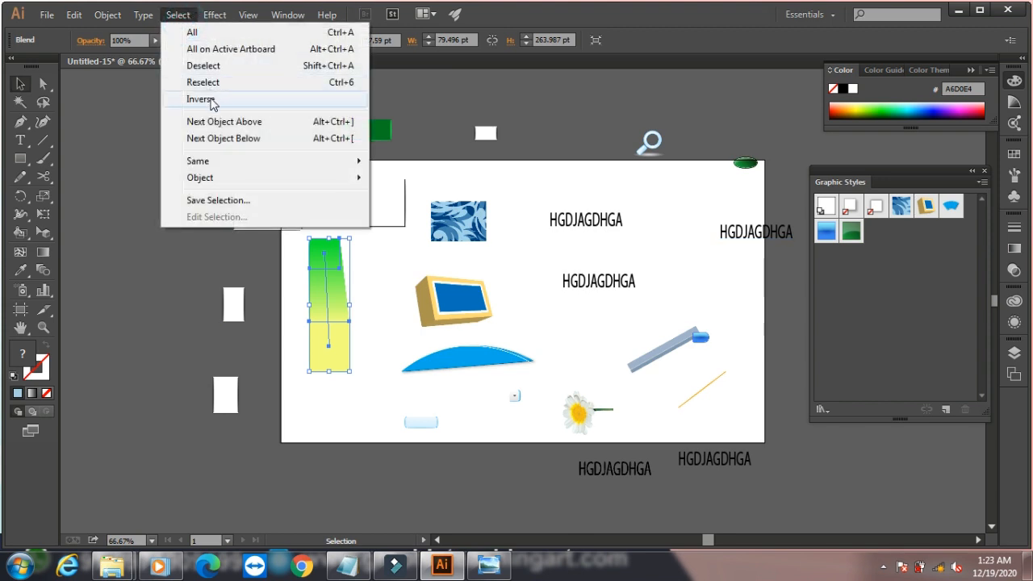
{"action": "left_click", "coordinate": [452, 309]}
{"action": "left_click", "coordinate": [491, 357]}
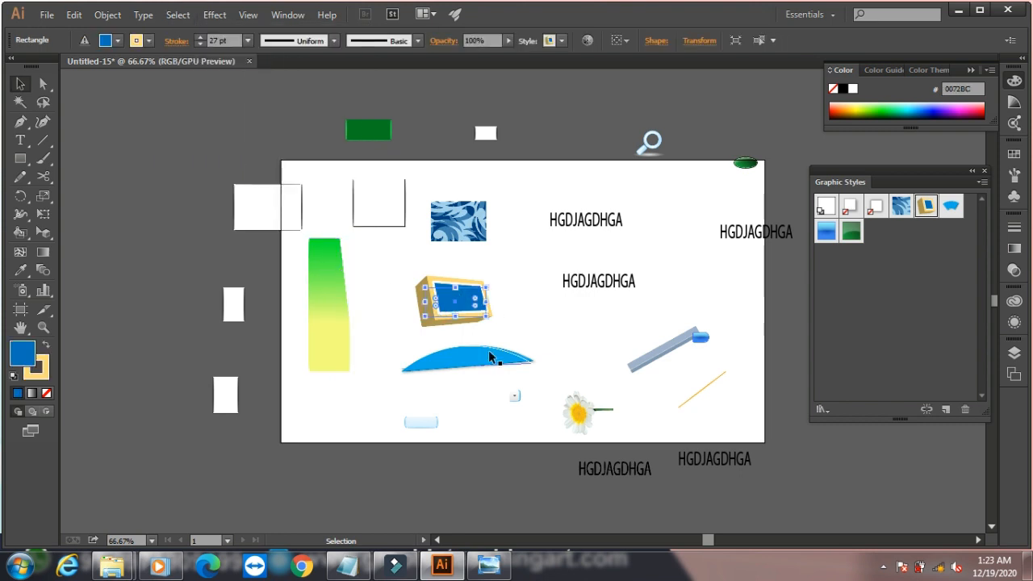
{"action": "left_click", "coordinate": [178, 15]}
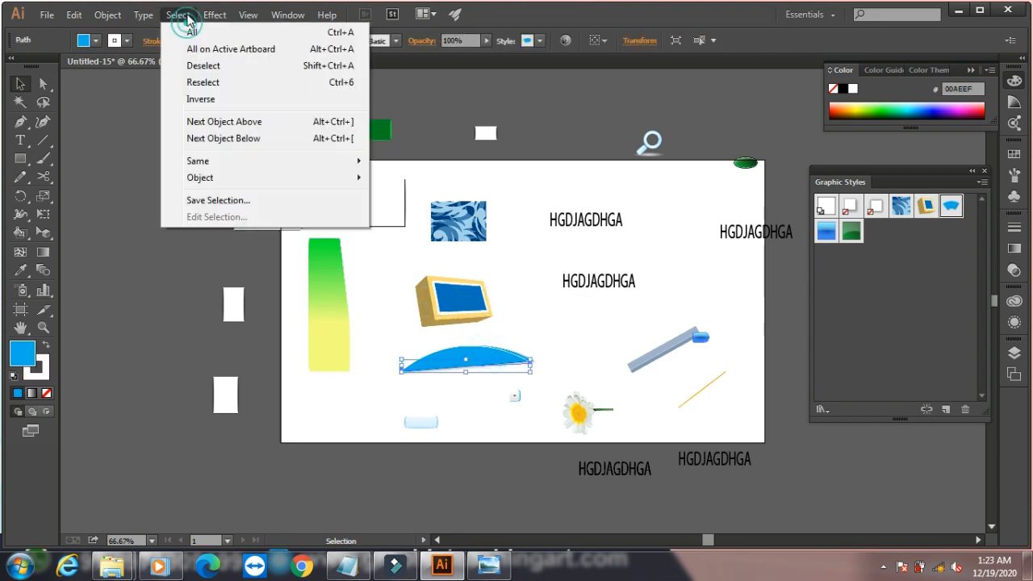
{"action": "left_click", "coordinate": [223, 123]}
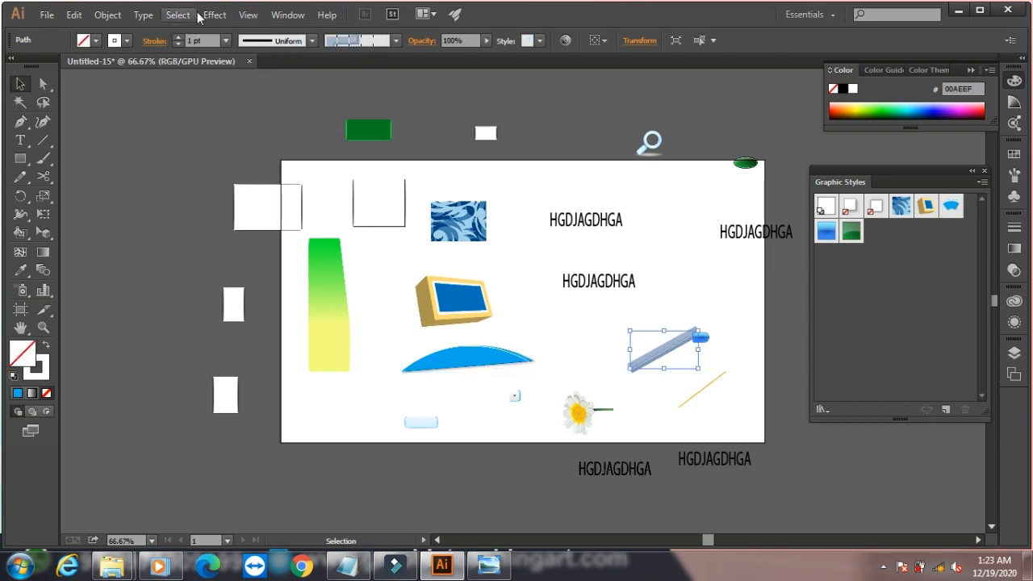
- Shift the selection with Next Object Above twice more, and go back one object with Next Object Below
{"action": "left_click", "coordinate": [177, 14]}
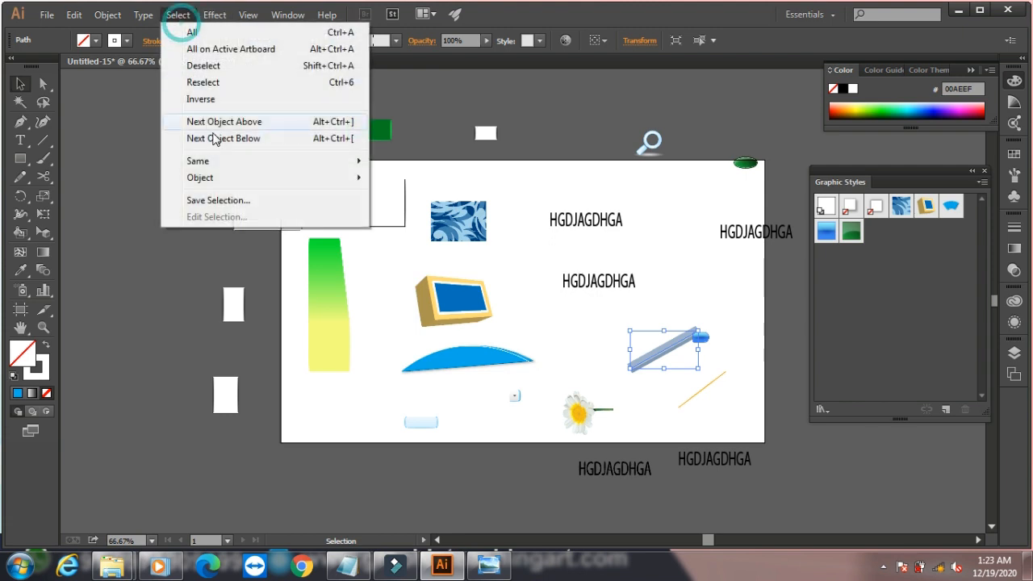
{"action": "left_click", "coordinate": [218, 121]}
{"action": "left_click", "coordinate": [179, 14]}
{"action": "left_click", "coordinate": [203, 121]}
{"action": "left_click", "coordinate": [177, 14]}
{"action": "left_click", "coordinate": [199, 142]}
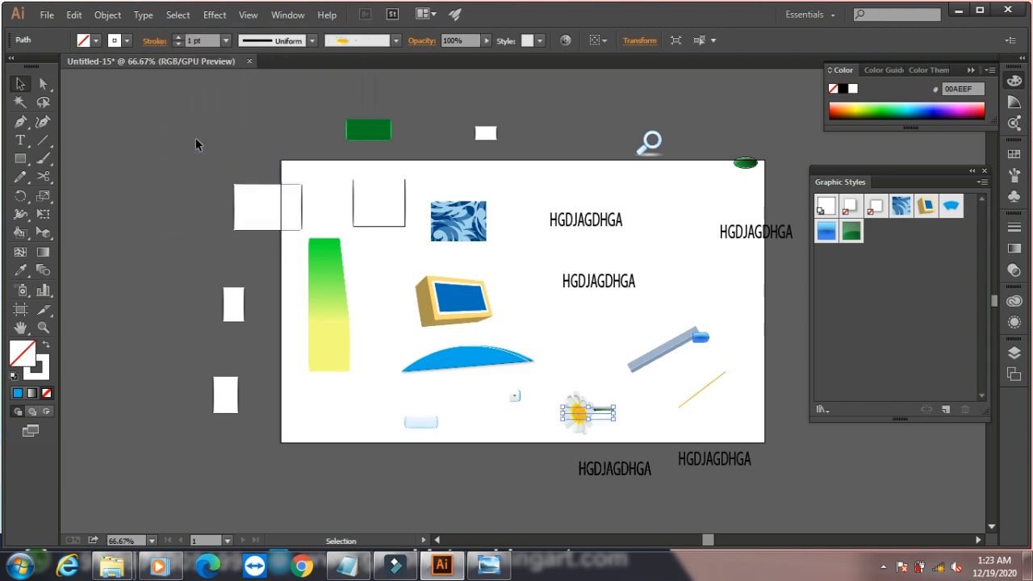
- Select all objects that have the same opacity as the selected flower stroke
{"action": "left_click", "coordinate": [178, 14]}
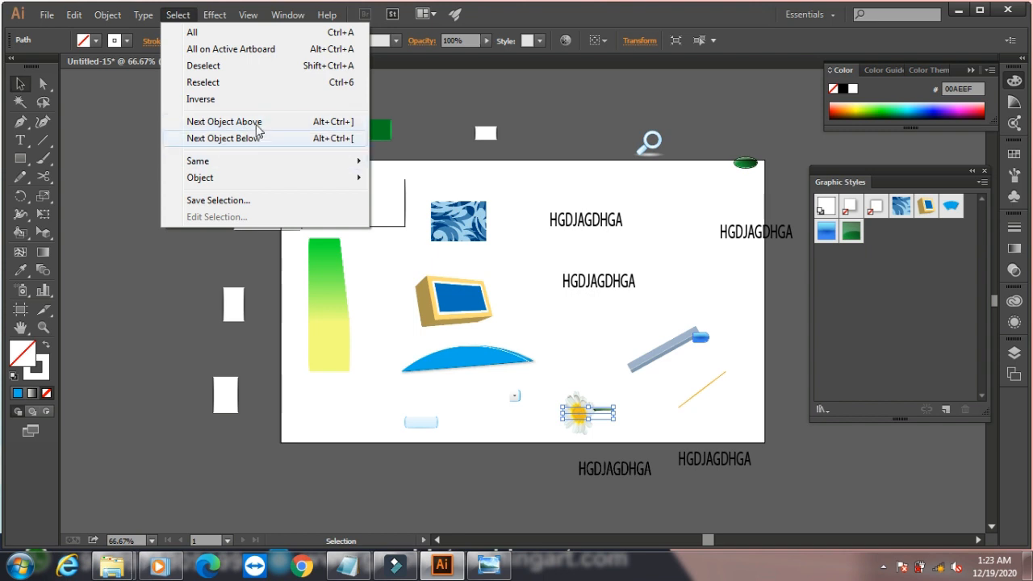
{"action": "mouse_move", "coordinate": [253, 161]}
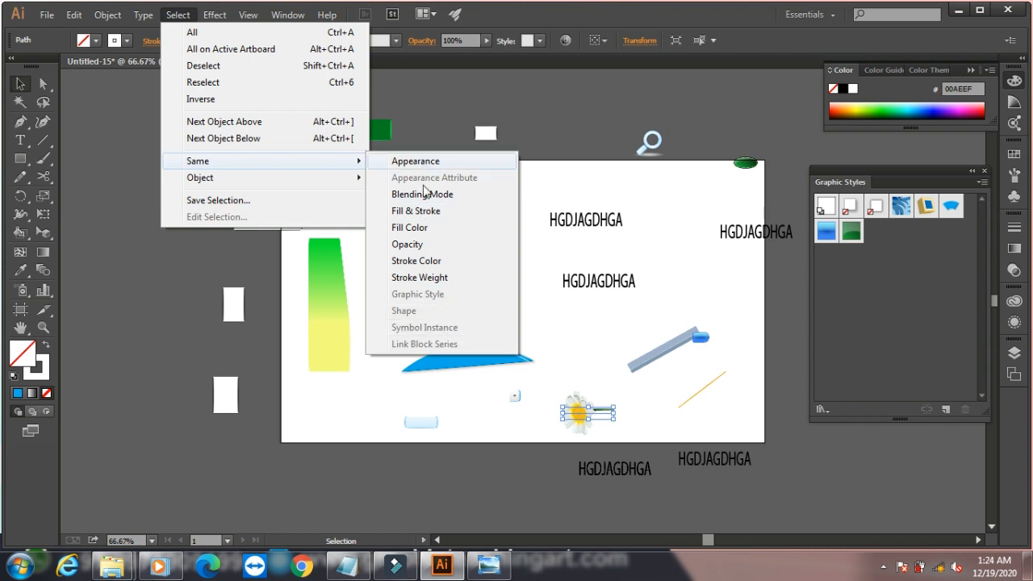
{"action": "left_click", "coordinate": [425, 249]}
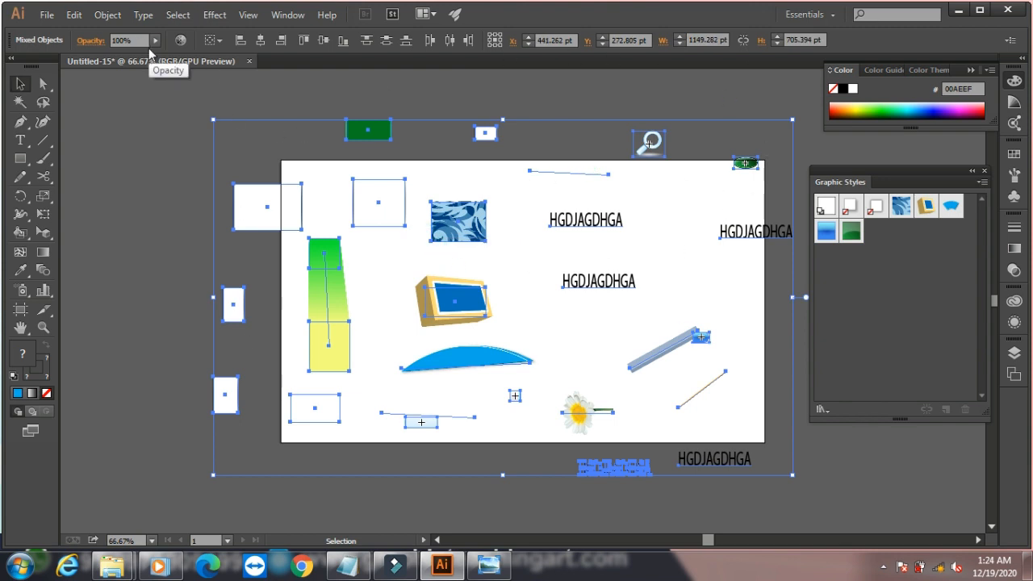
- Try lowering the opacity of all the selected objects
{"action": "left_click", "coordinate": [155, 39]}
{"action": "left_click_drag", "start_coordinate": [156, 53], "coordinate": [121, 54]}
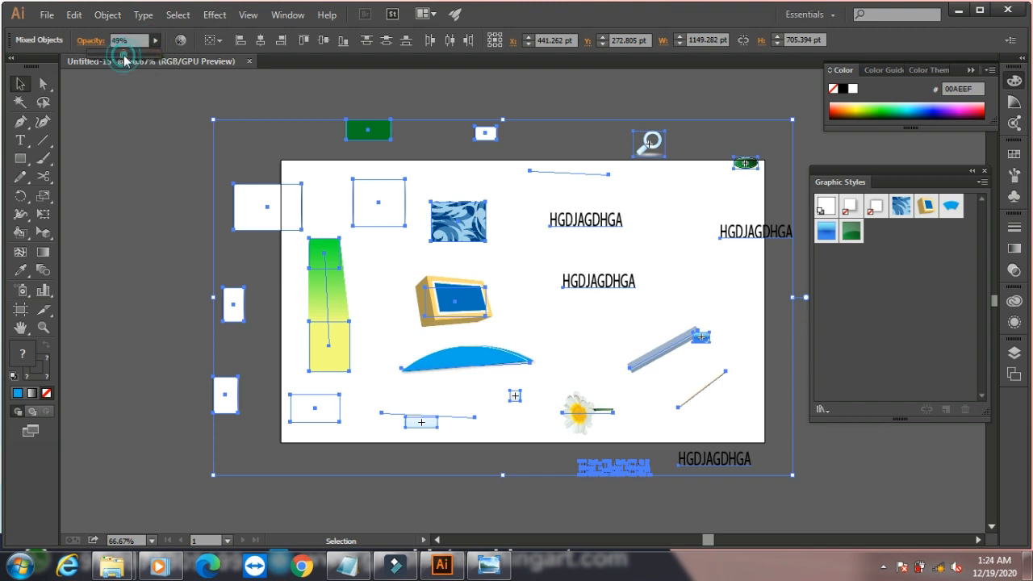
{"action": "left_click", "coordinate": [105, 148]}
- Apply the Same Fill & Stroke selection command, and clear the selection
{"action": "left_click", "coordinate": [178, 15]}
{"action": "mouse_move", "coordinate": [214, 169]}
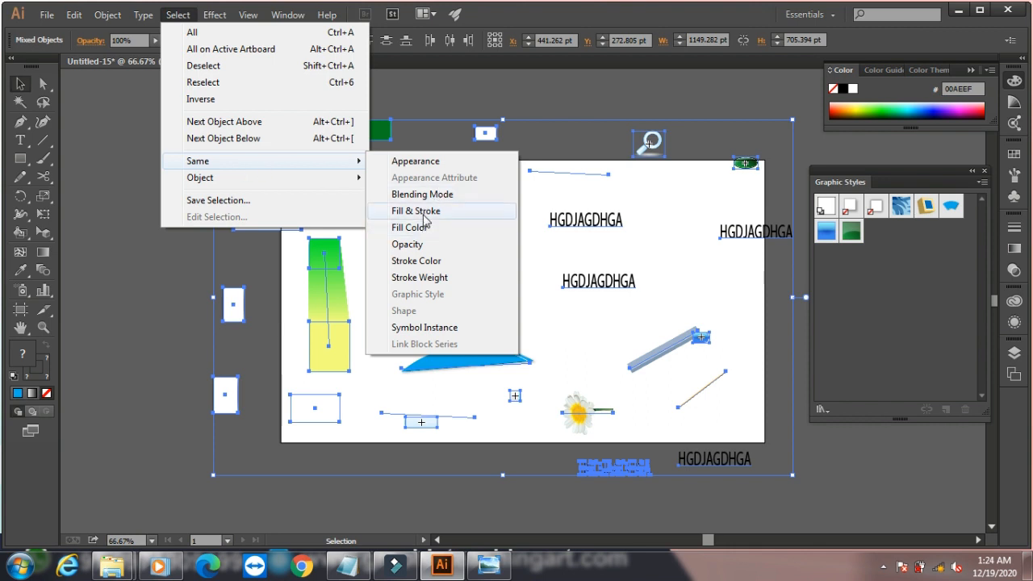
{"action": "left_click", "coordinate": [424, 213]}
{"action": "left_click", "coordinate": [219, 189]}
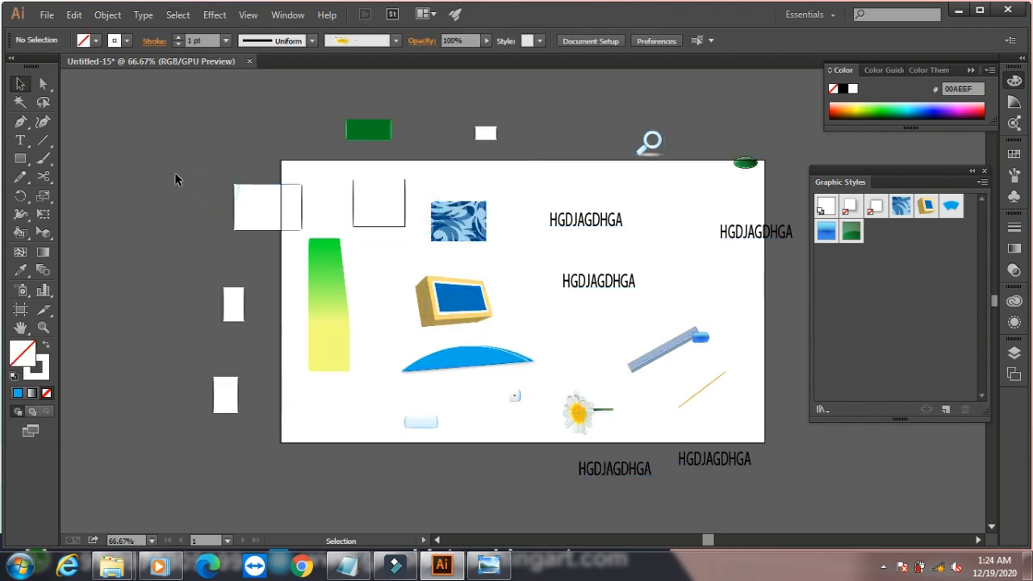
- Select all objects with the same fill color, and clear the selection
{"action": "left_click", "coordinate": [178, 15]}
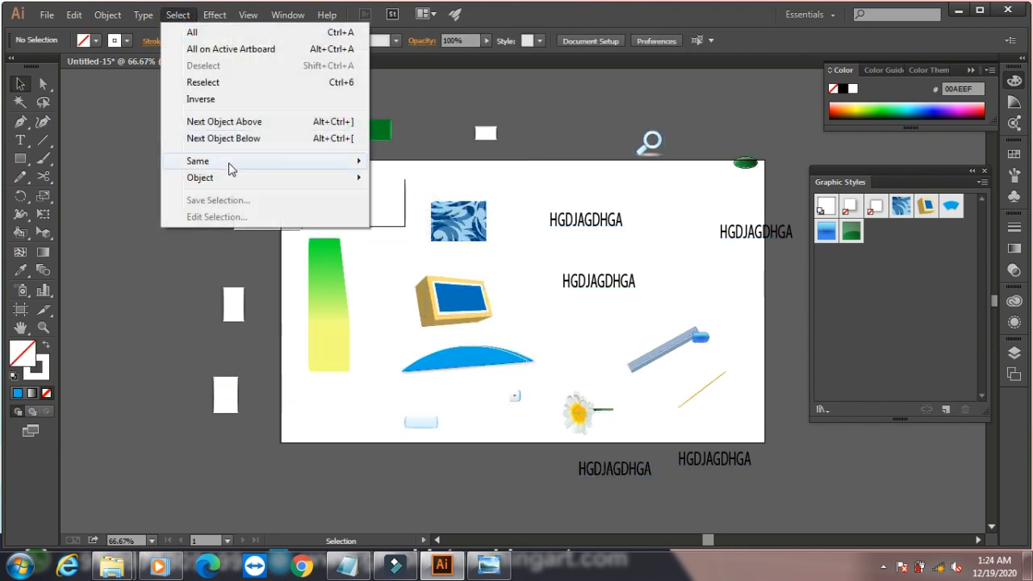
{"action": "left_click", "coordinate": [413, 226]}
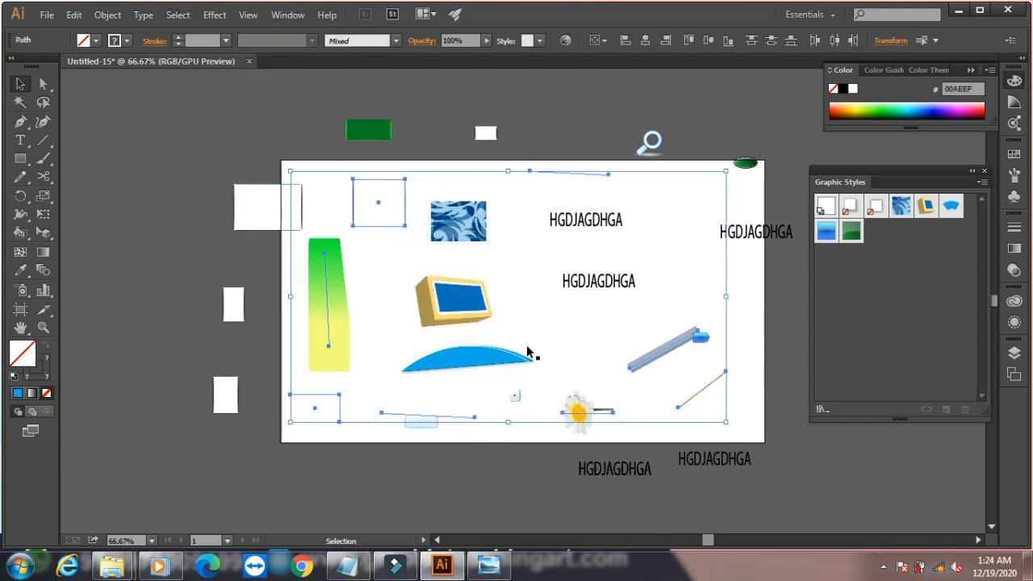
{"action": "left_click", "coordinate": [185, 129]}
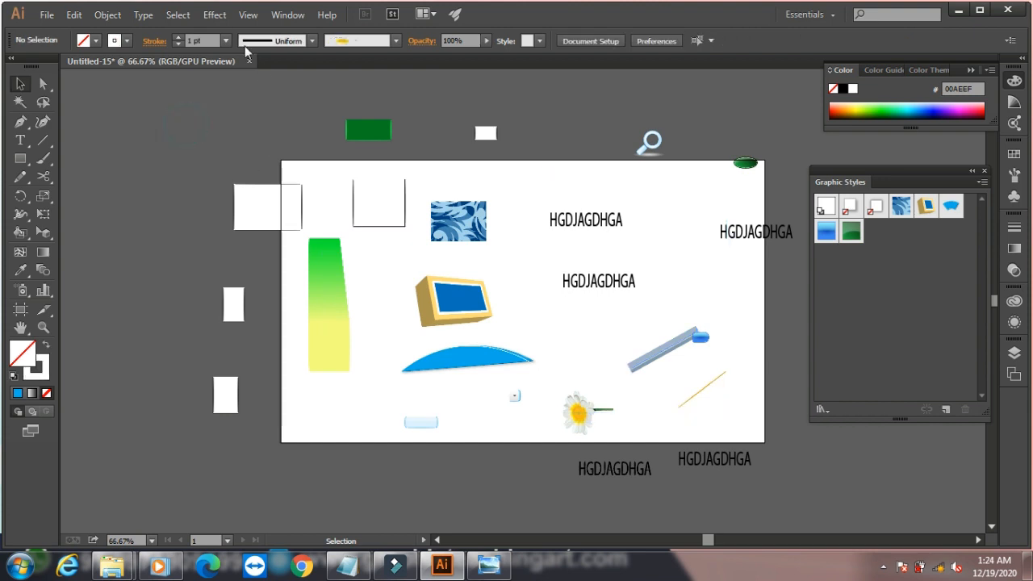
- Select all text objects in the document
{"action": "left_click", "coordinate": [178, 14]}
{"action": "mouse_move", "coordinate": [229, 169]}
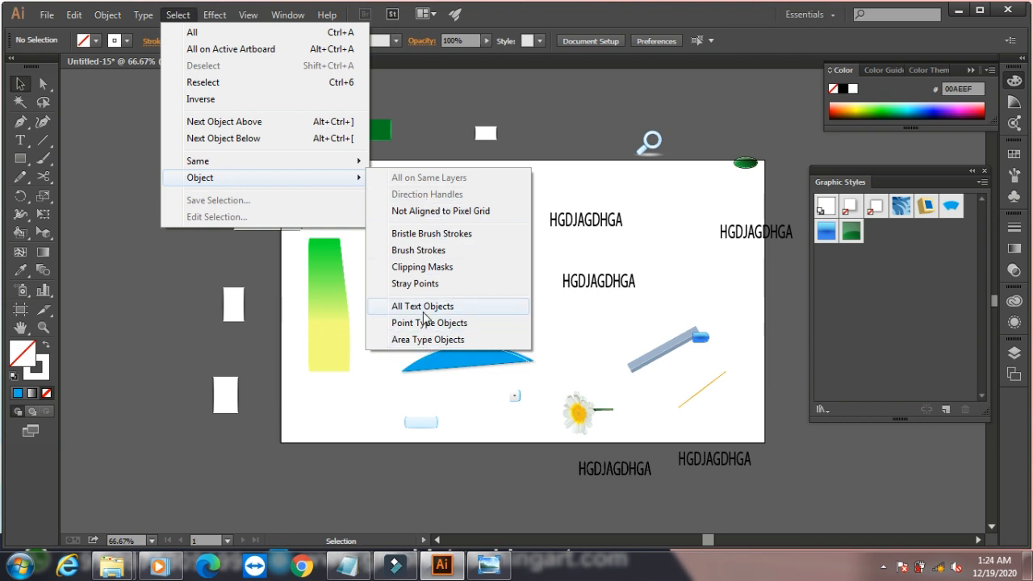
{"action": "left_click", "coordinate": [423, 306]}
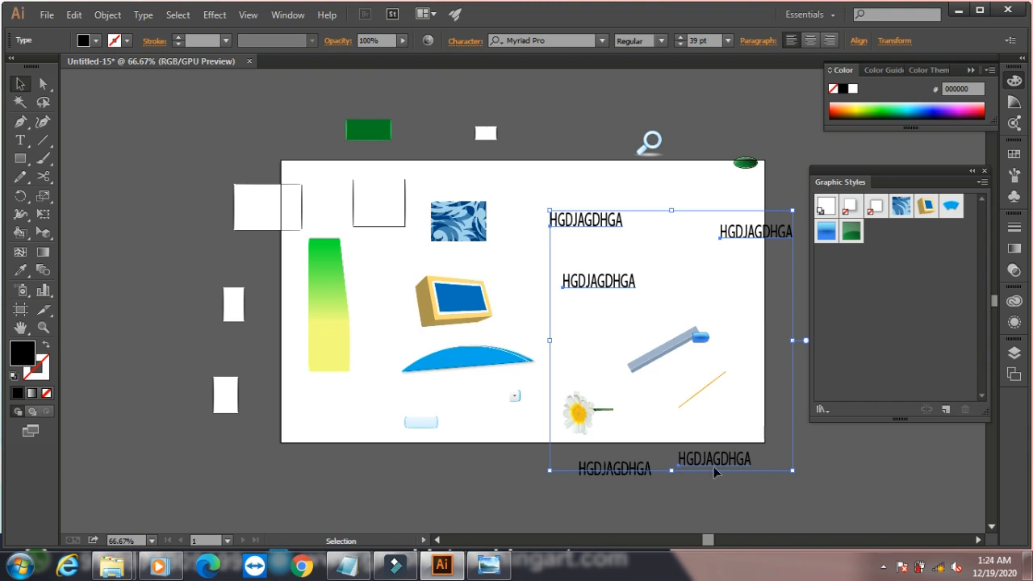
- Move only the leftmost HGDJAGDHGA lettering below the artboard further left, under the light blue button, and deselect it
{"action": "left_click", "coordinate": [606, 493]}
{"action": "left_click_drag", "start_coordinate": [612, 475], "coordinate": [438, 480]}
{"action": "left_click", "coordinate": [593, 326]}
- Select all brush strokes in the document, and clear the selection
{"action": "left_click", "coordinate": [176, 14]}
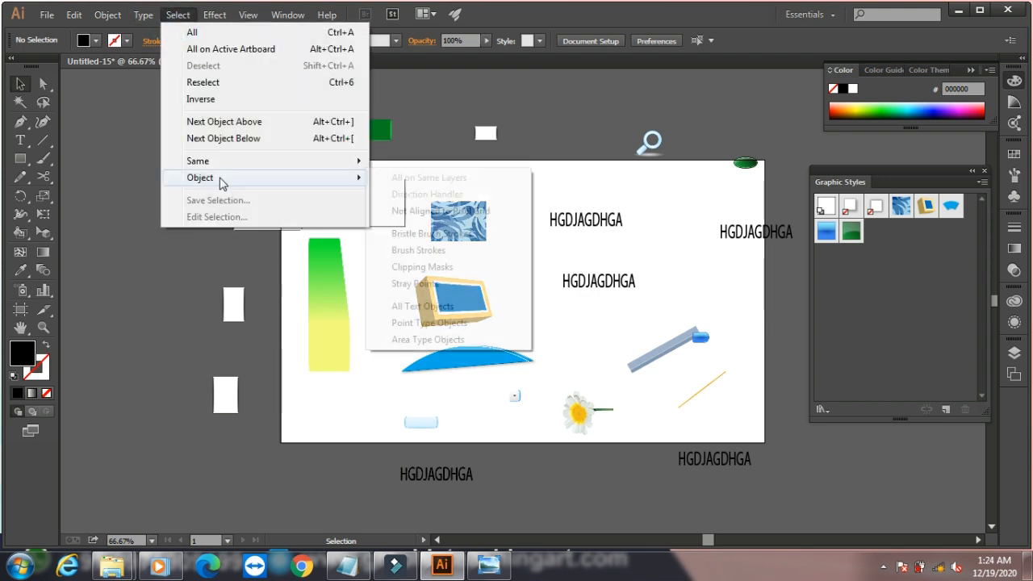
{"action": "mouse_move", "coordinate": [283, 178]}
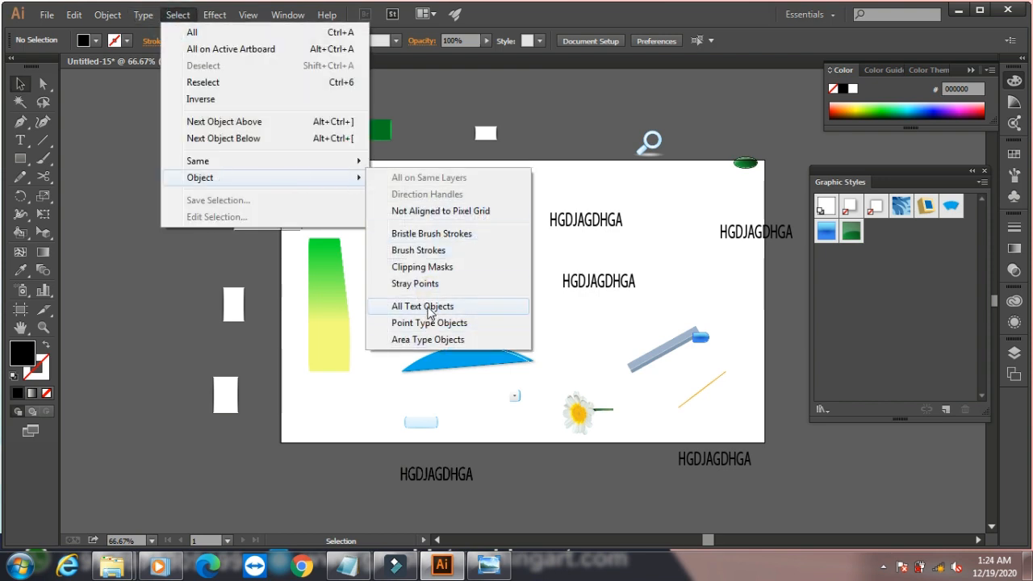
{"action": "left_click", "coordinate": [431, 251]}
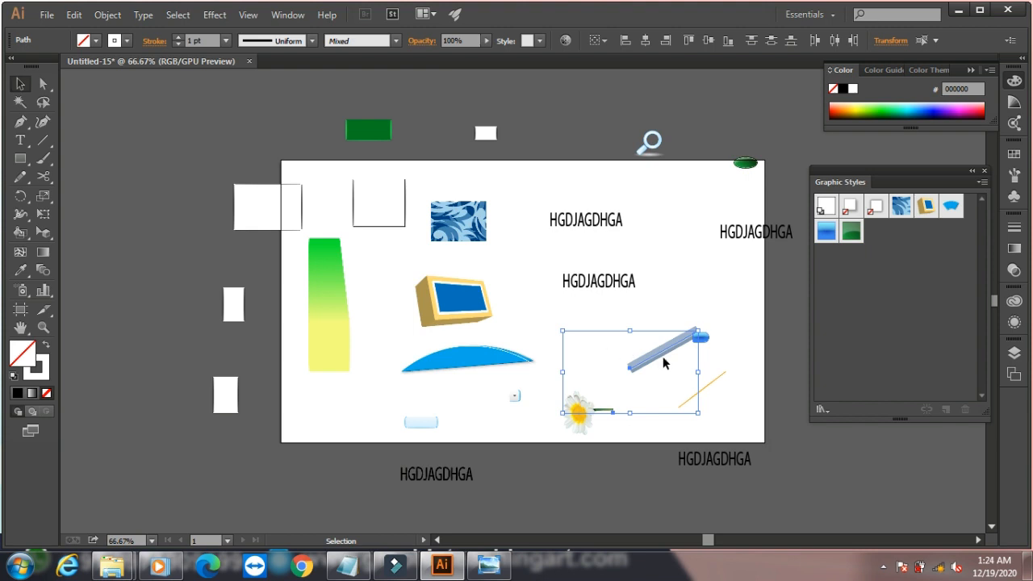
{"action": "left_click", "coordinate": [147, 118]}
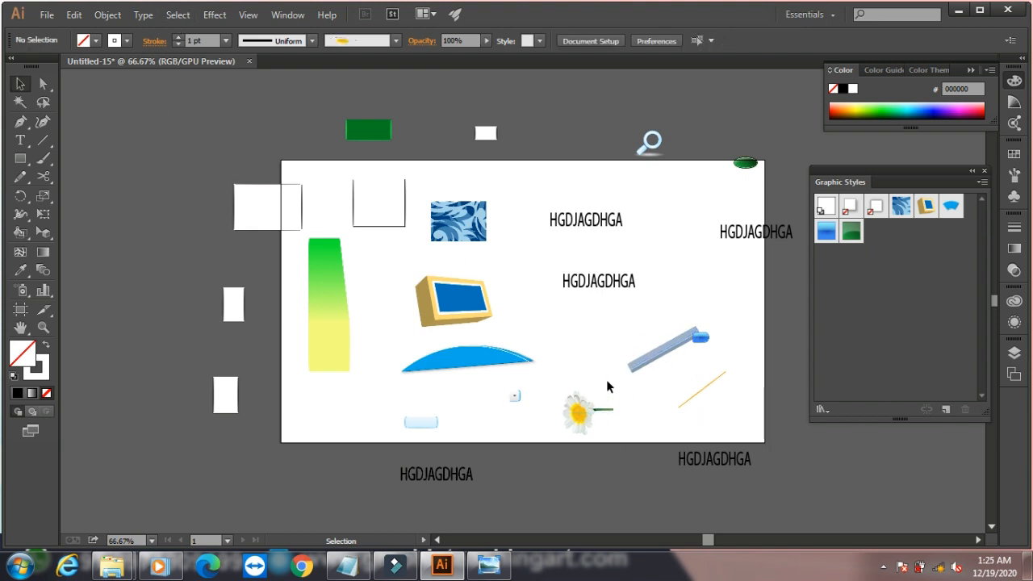
- Select all text objects again, with the moved lettering now lying outside their bounds
{"action": "left_click", "coordinate": [176, 15]}
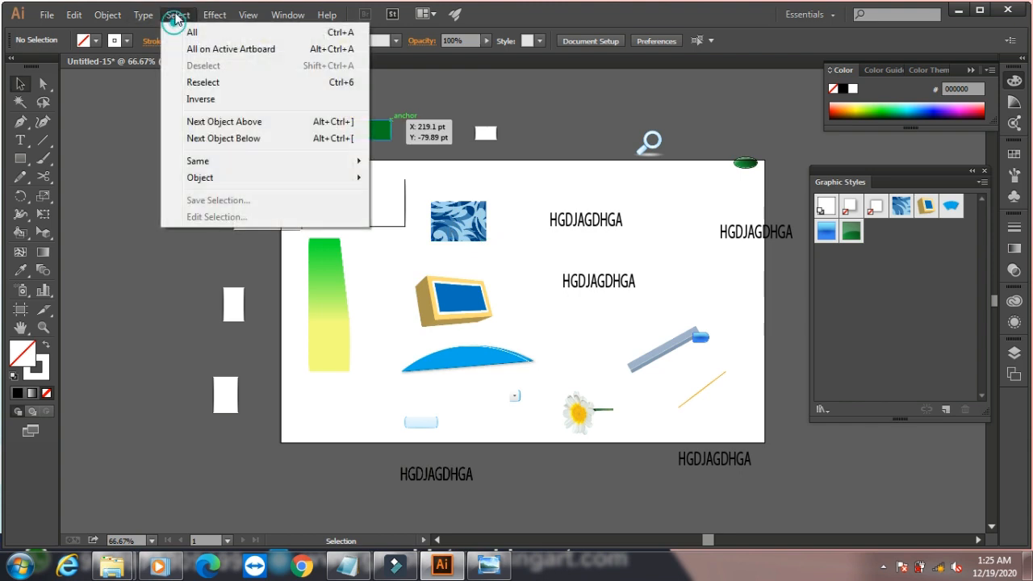
{"action": "mouse_move", "coordinate": [231, 180]}
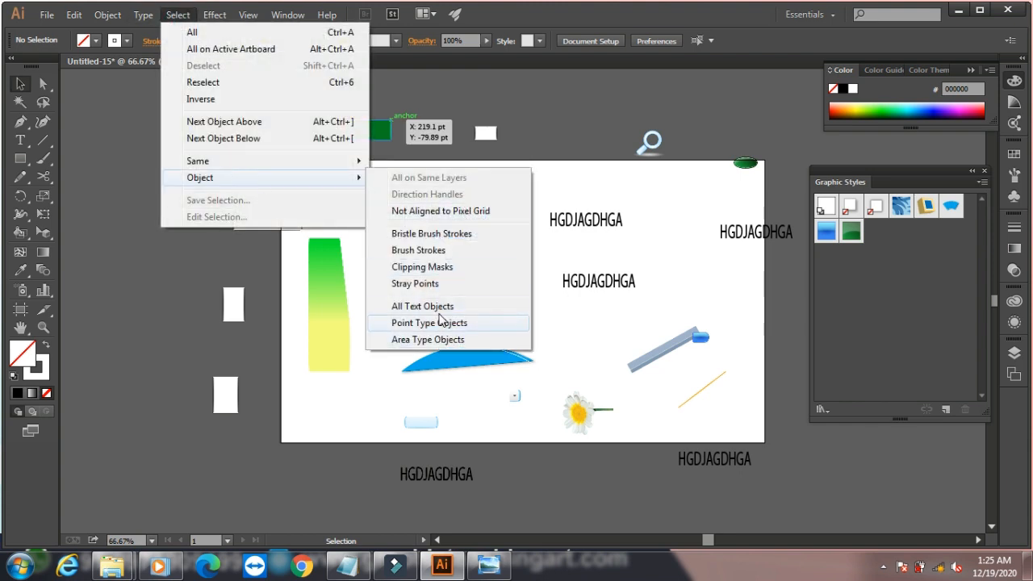
{"action": "left_click", "coordinate": [441, 307]}
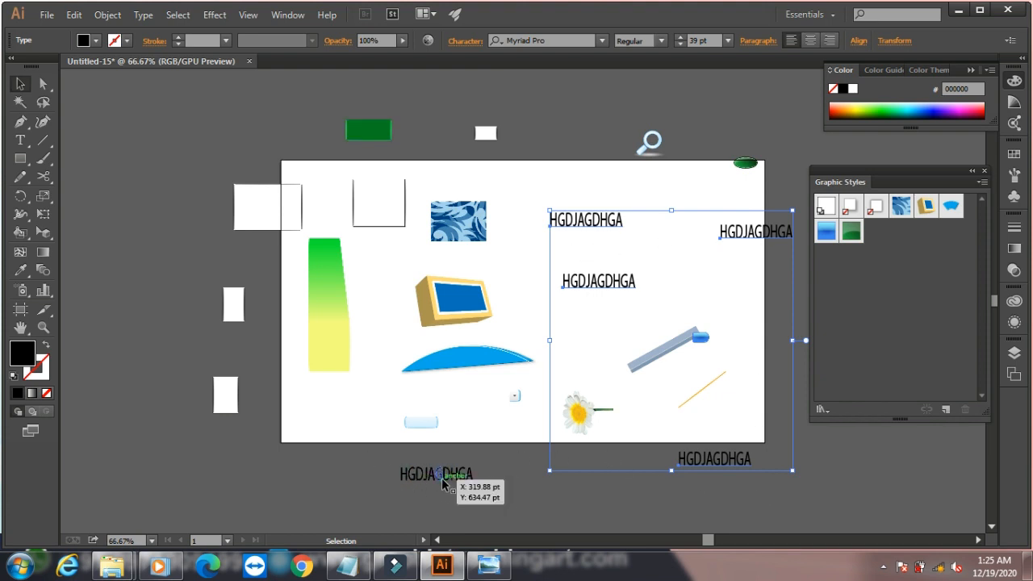
- Save the current selection of text objects under the default name Selection 1
{"action": "left_click", "coordinate": [179, 15]}
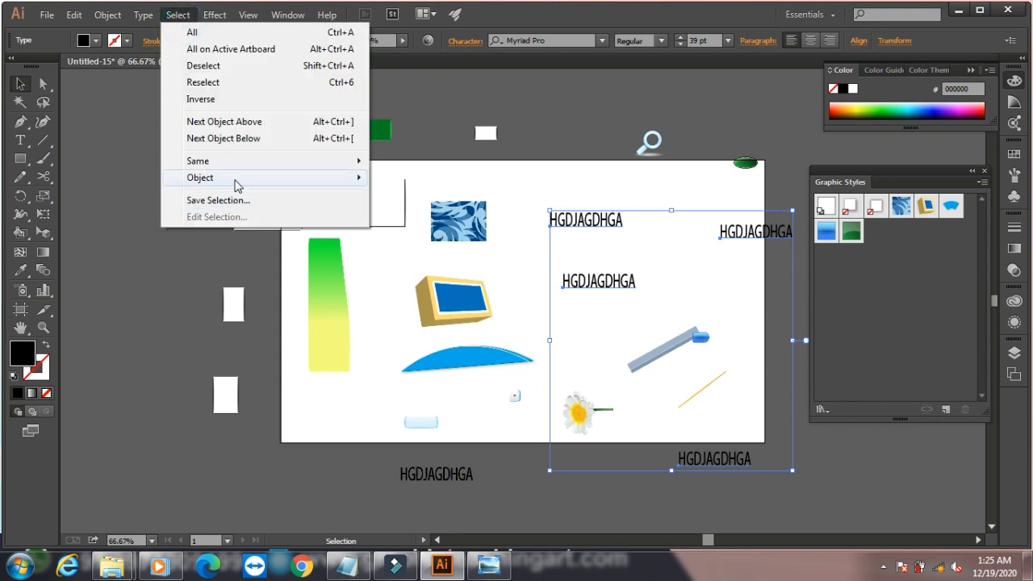
{"action": "mouse_move", "coordinate": [239, 179]}
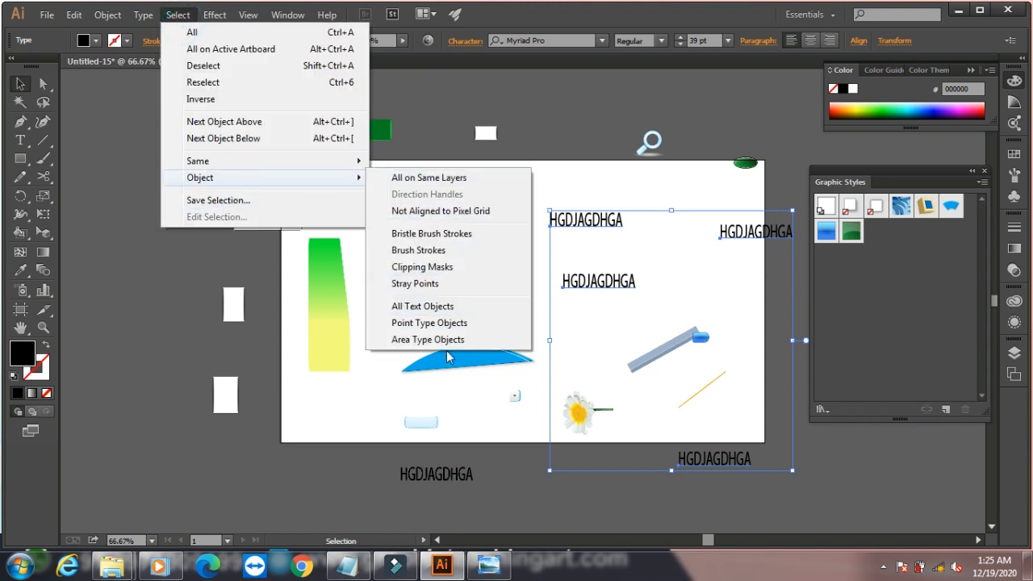
{"action": "left_click", "coordinate": [218, 201]}
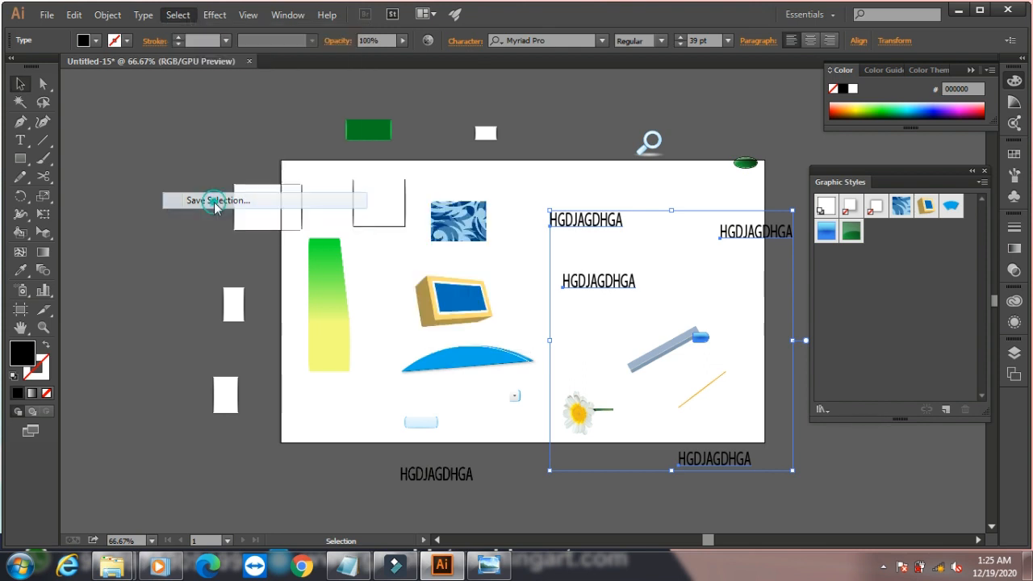
{"action": "left_click", "coordinate": [232, 300]}
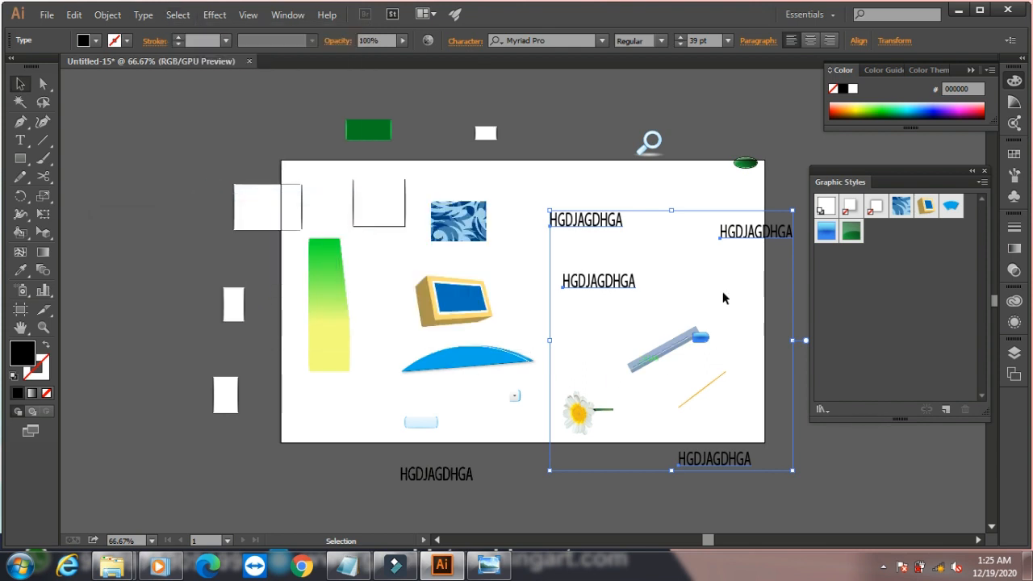
- Clear the selection, and recall the text objects with the saved selection Selection 1
{"action": "left_click", "coordinate": [140, 176]}
{"action": "left_click", "coordinate": [188, 16]}
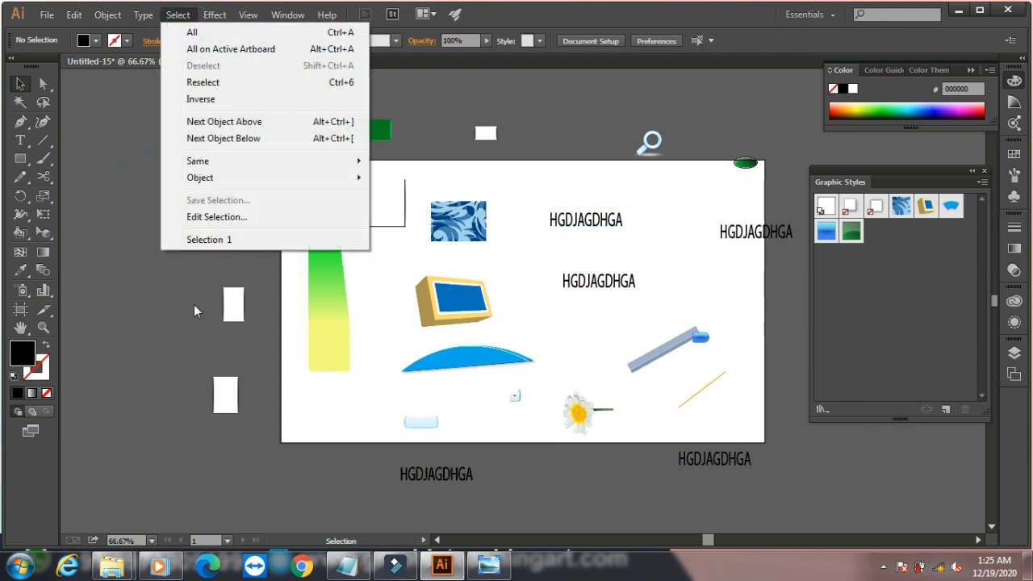
{"action": "left_click", "coordinate": [212, 240]}
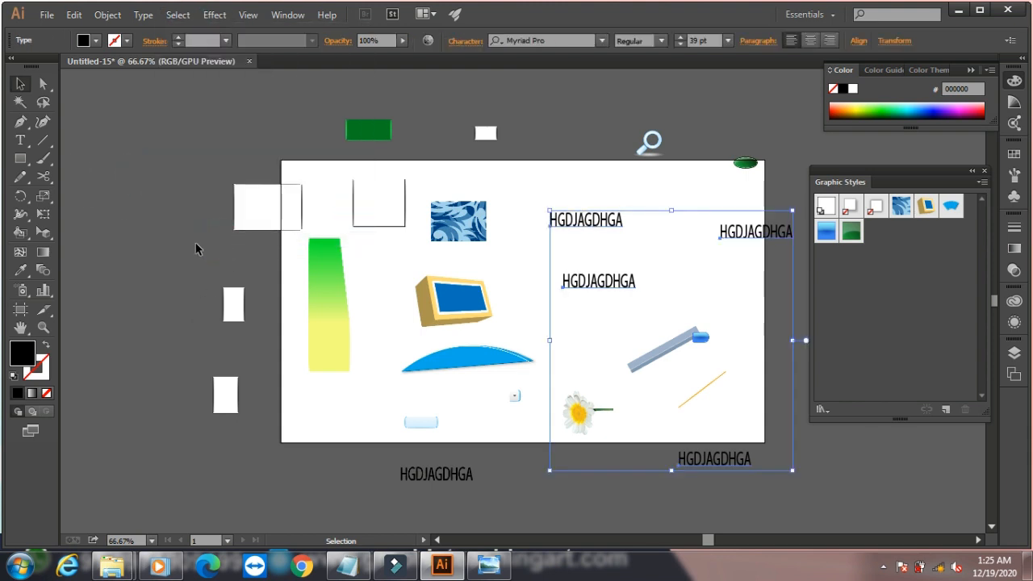
- Rename the saved selection Selection 1 as 123
{"action": "left_click", "coordinate": [178, 15]}
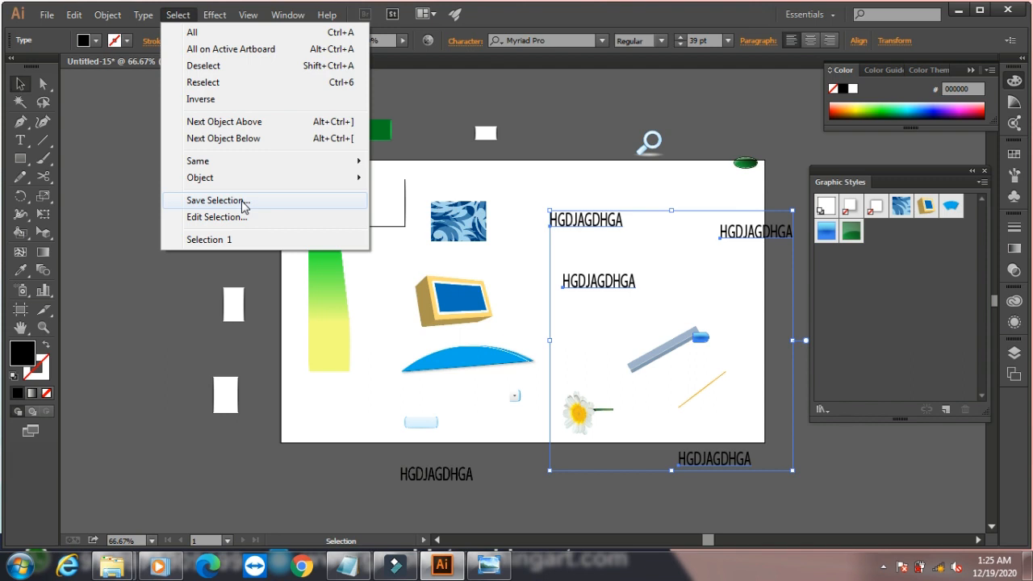
{"action": "left_click", "coordinate": [242, 218]}
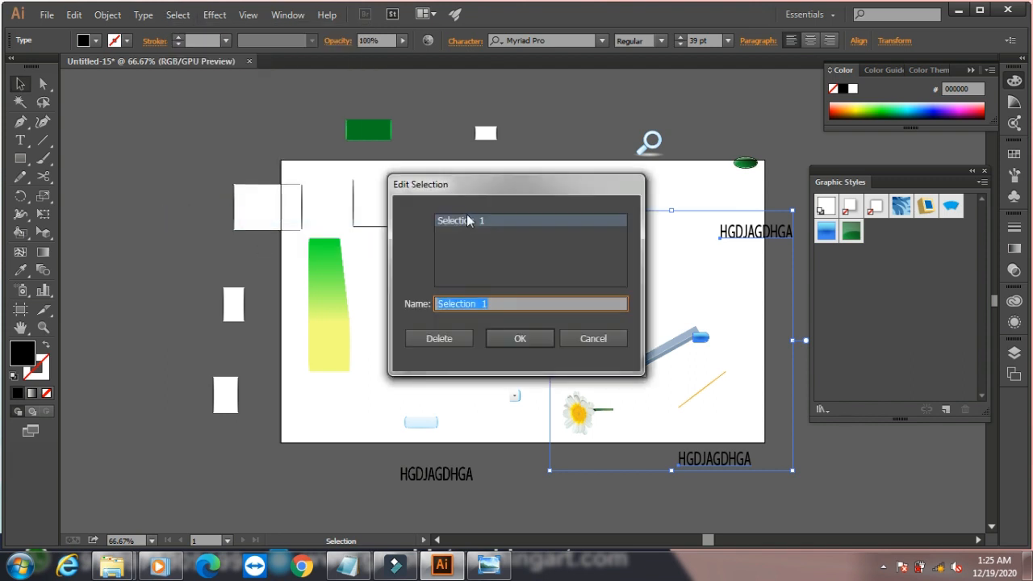
{"action": "double_click", "coordinate": [510, 300]}
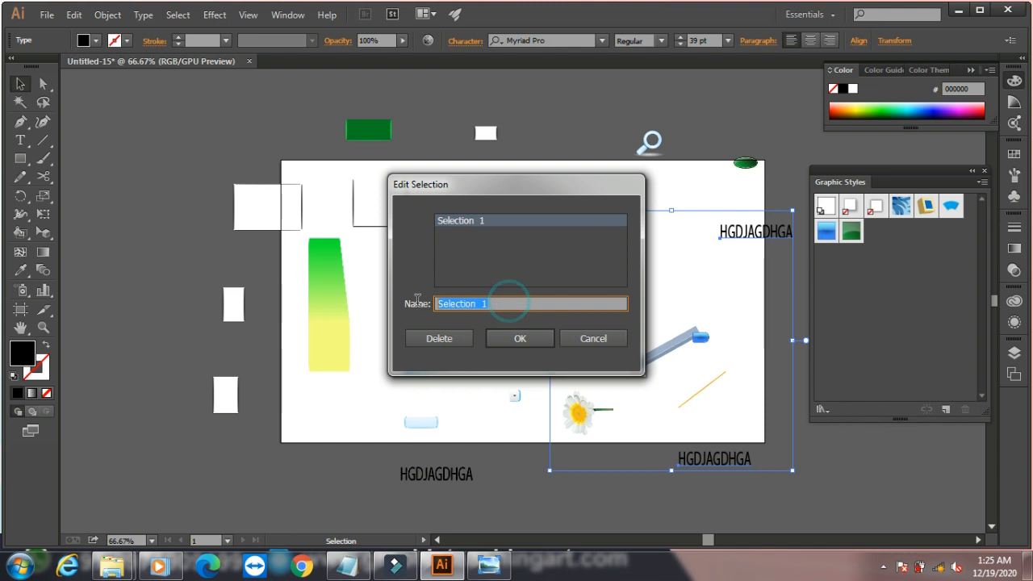
{"action": "type", "text": "123"}
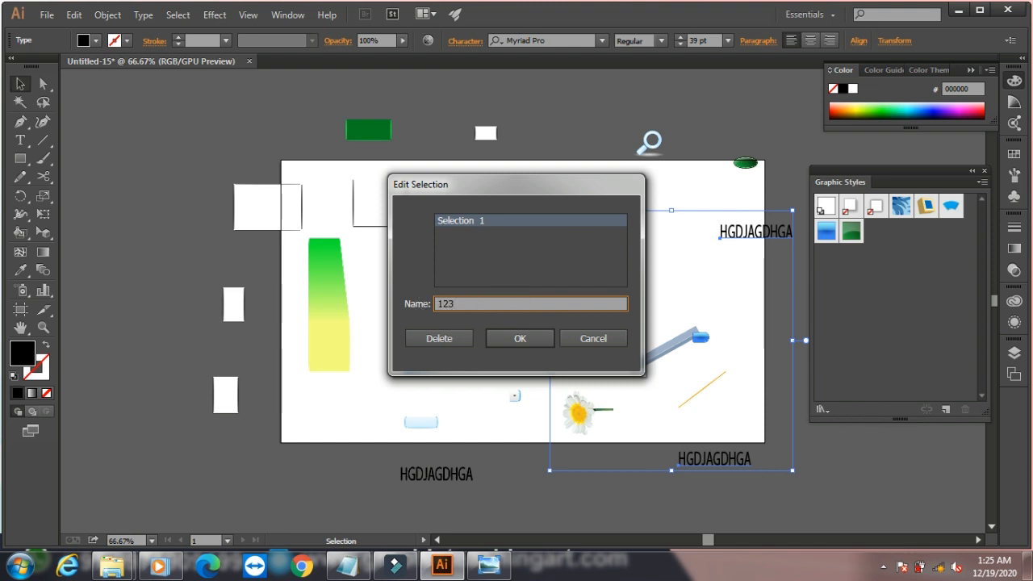
{"action": "left_click", "coordinate": [520, 338]}
- Check the saved selection's new name, deselect the text objects, and minimize the Illustrator window
{"action": "left_click", "coordinate": [178, 15]}
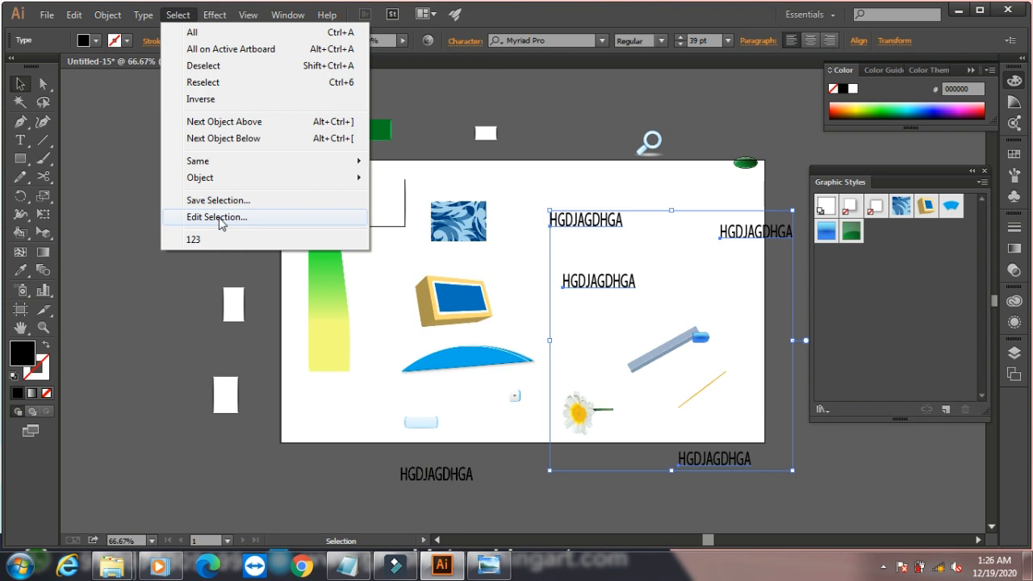
{"action": "left_click", "coordinate": [129, 150]}
{"action": "left_click", "coordinate": [128, 150]}
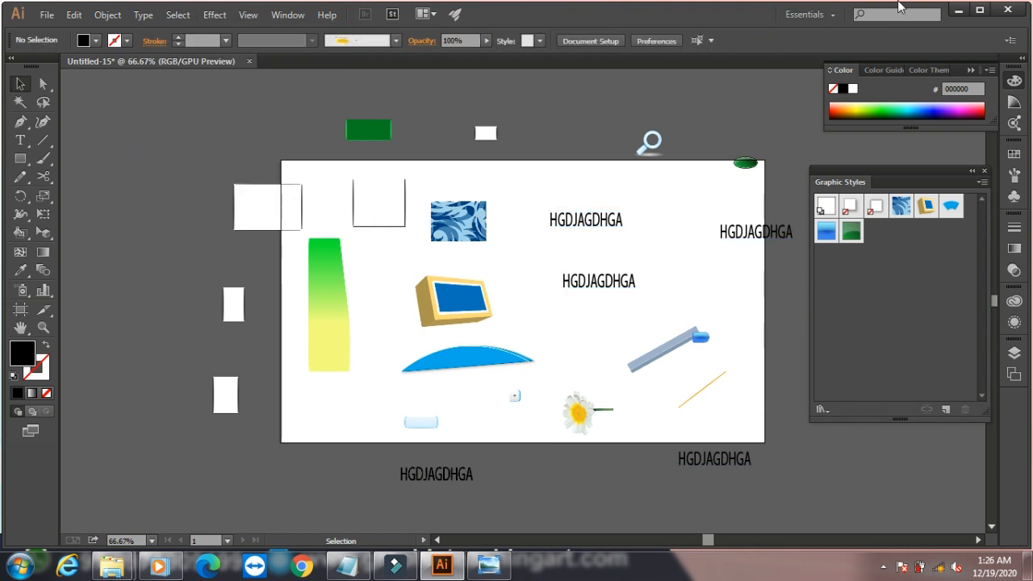
{"action": "left_click", "coordinate": [959, 10]}
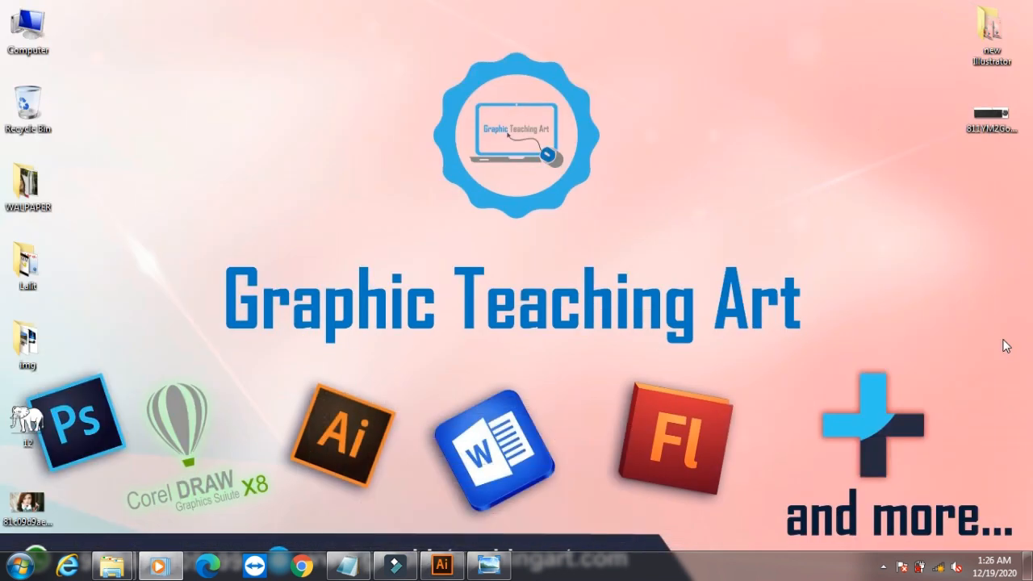